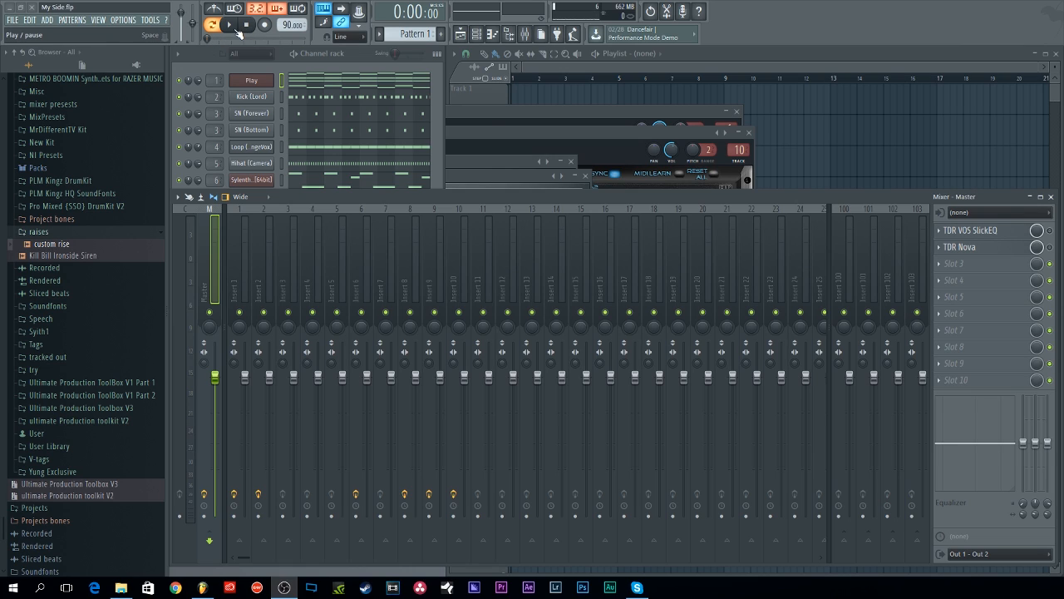
Step: Play the project while viewing the expanded channel rack, then stop playback
left_click(236, 29)
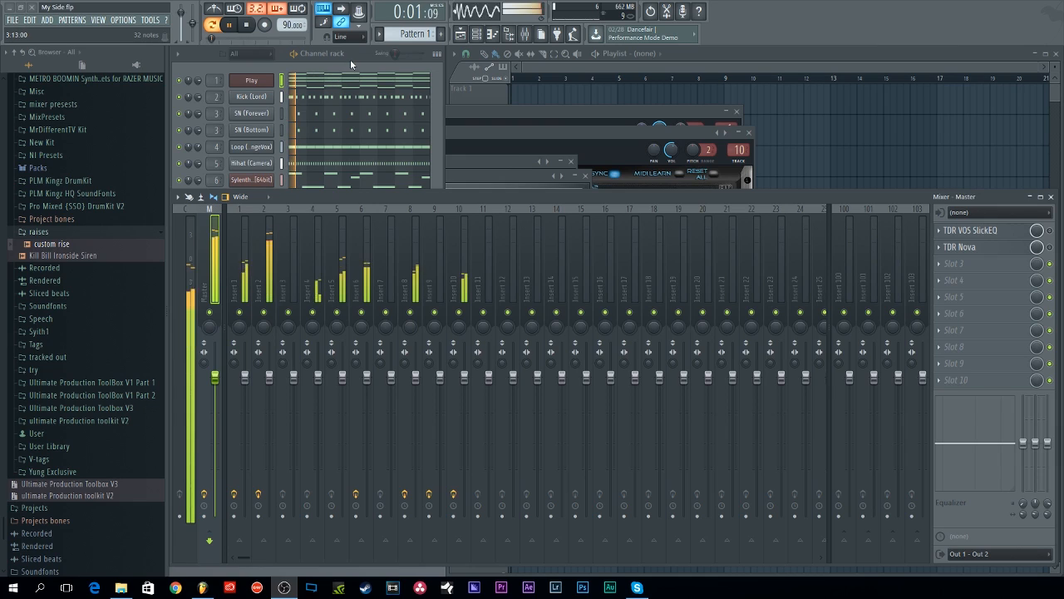
left_click(351, 59)
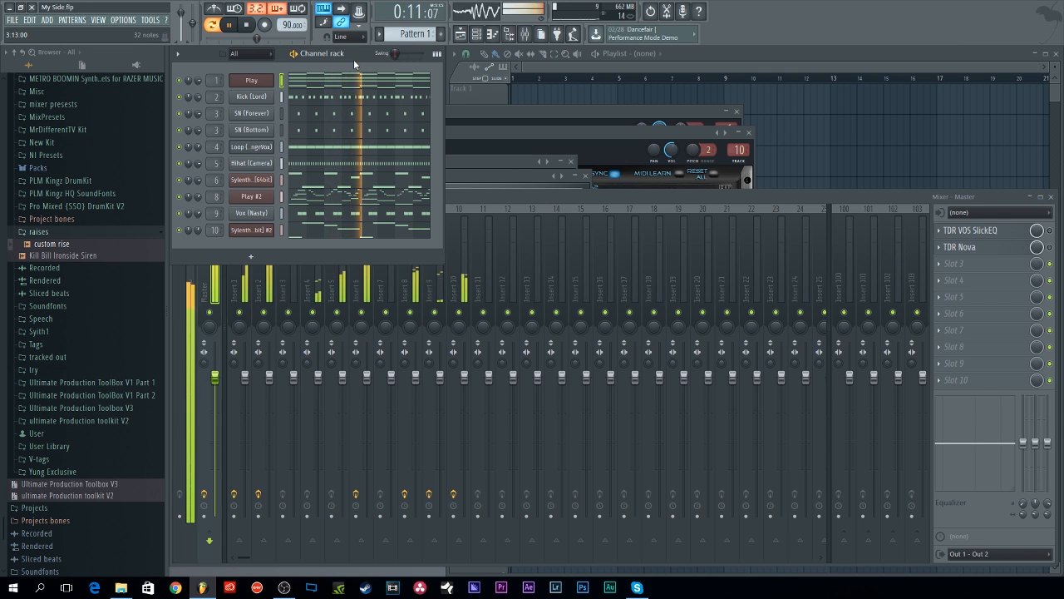
key("space")
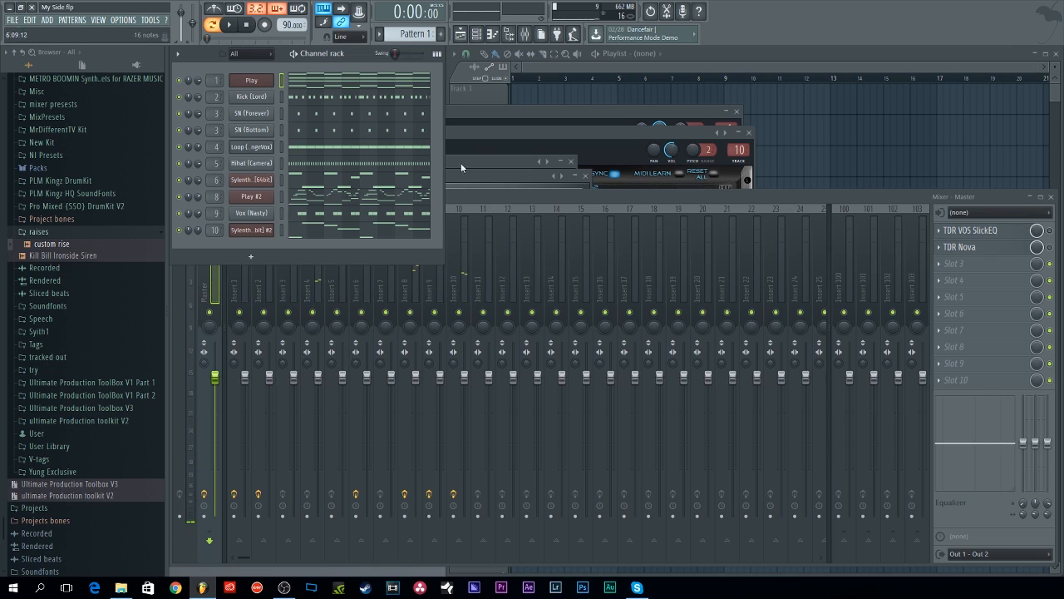
Step: Select mixer Insert 2 and open its TDR Feedback Compressor plugin window
left_click(491, 194)
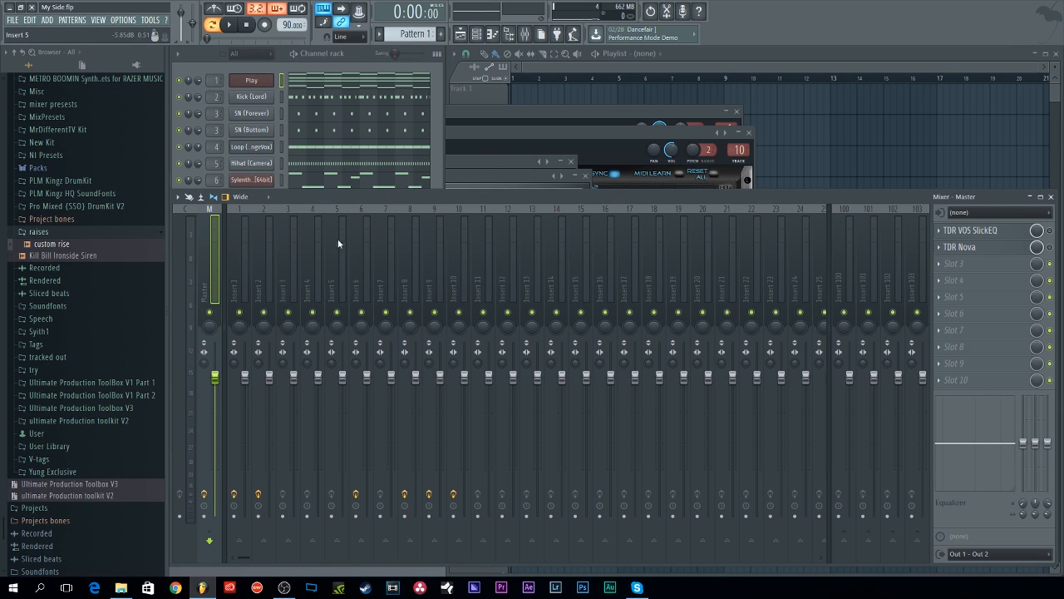
left_click(287, 249)
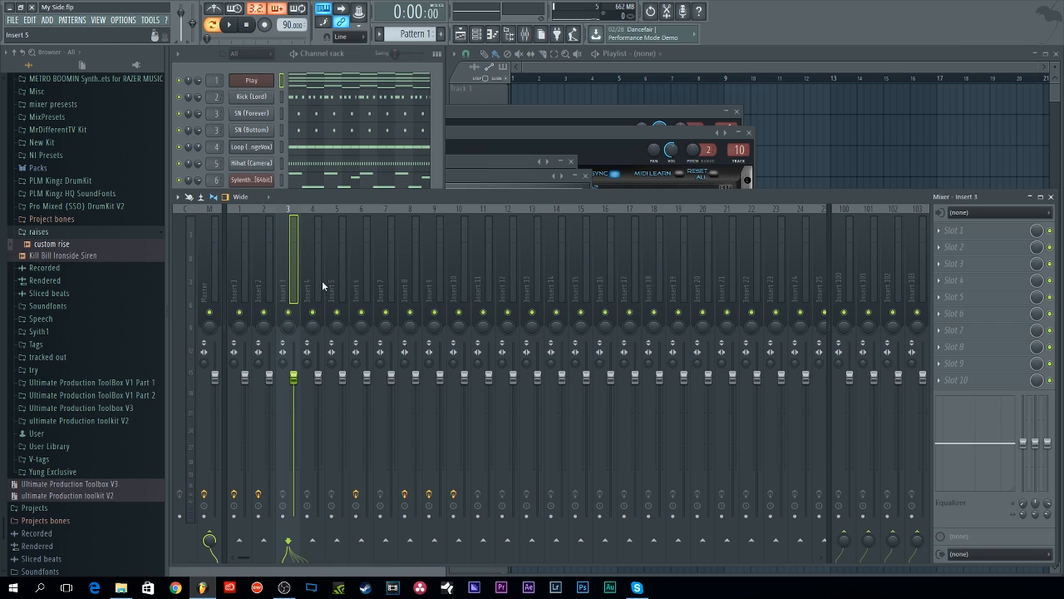
left_click(264, 274)
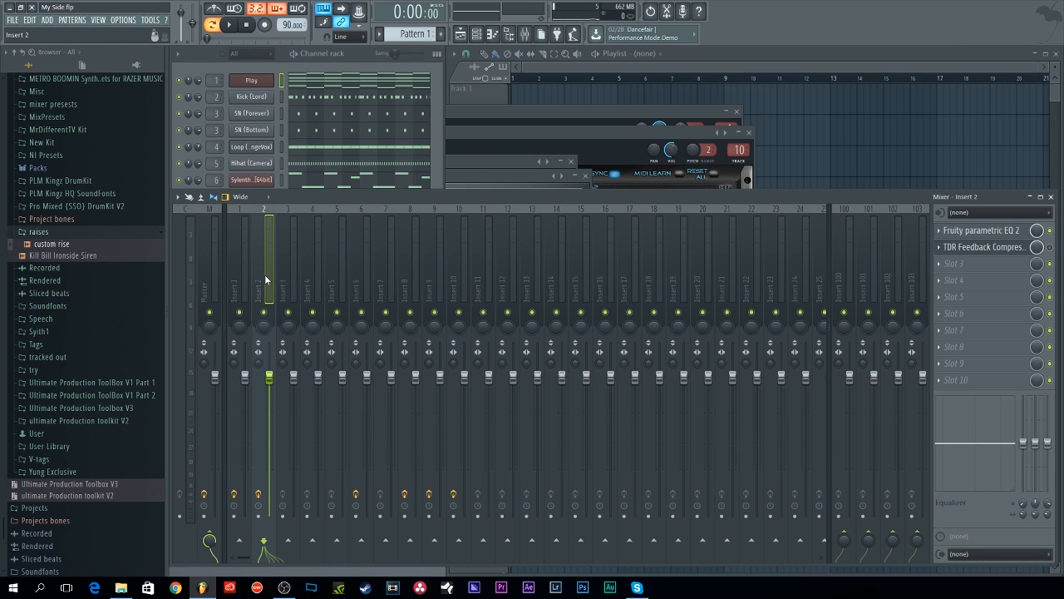
left_click(985, 248)
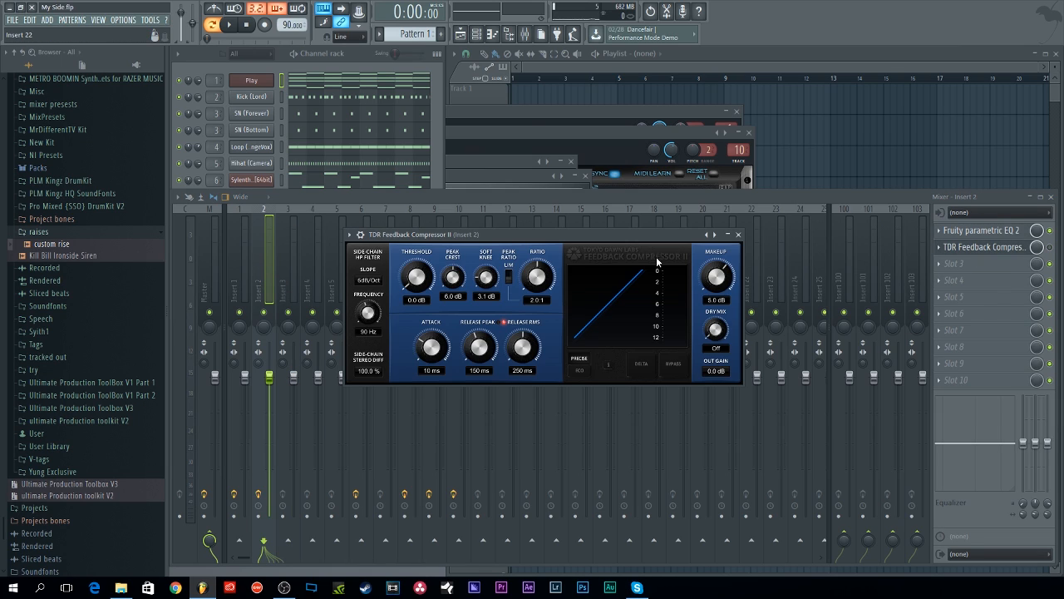
left_click_drag(579, 232, 537, 218)
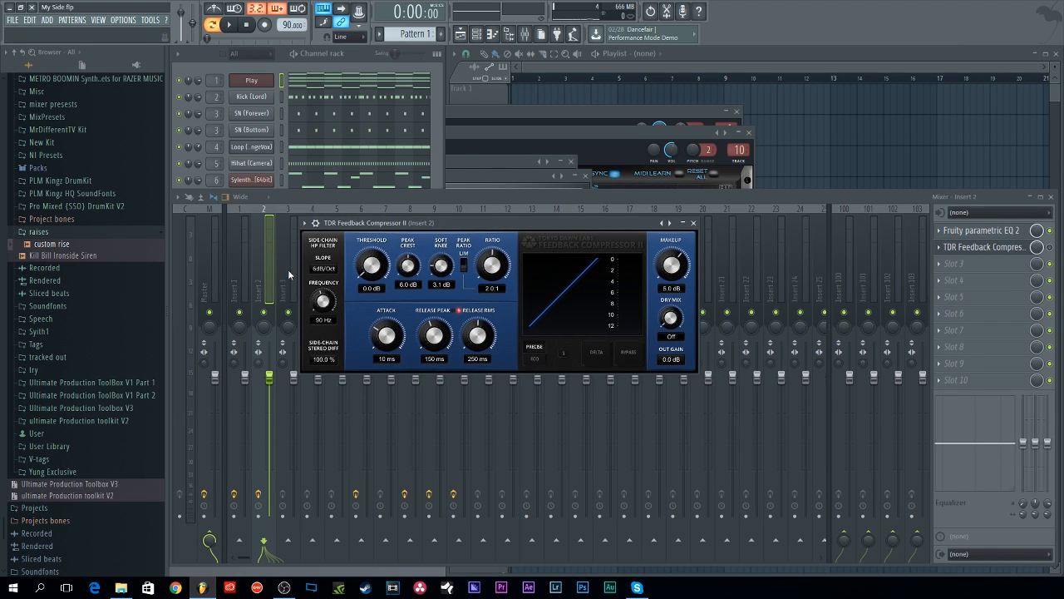
left_click_drag(469, 223, 463, 212)
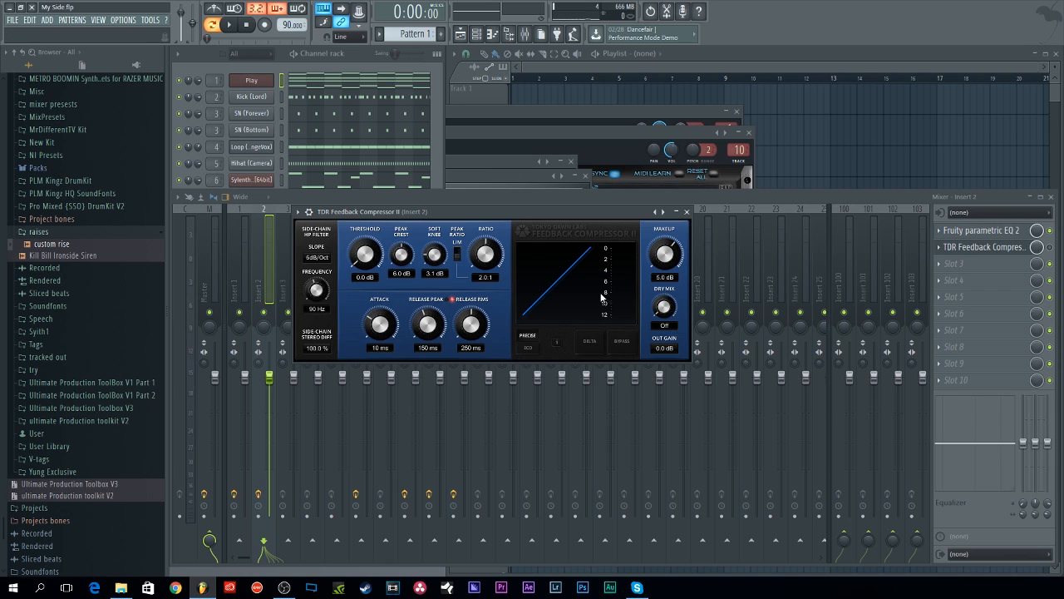
left_click_drag(524, 209, 558, 234)
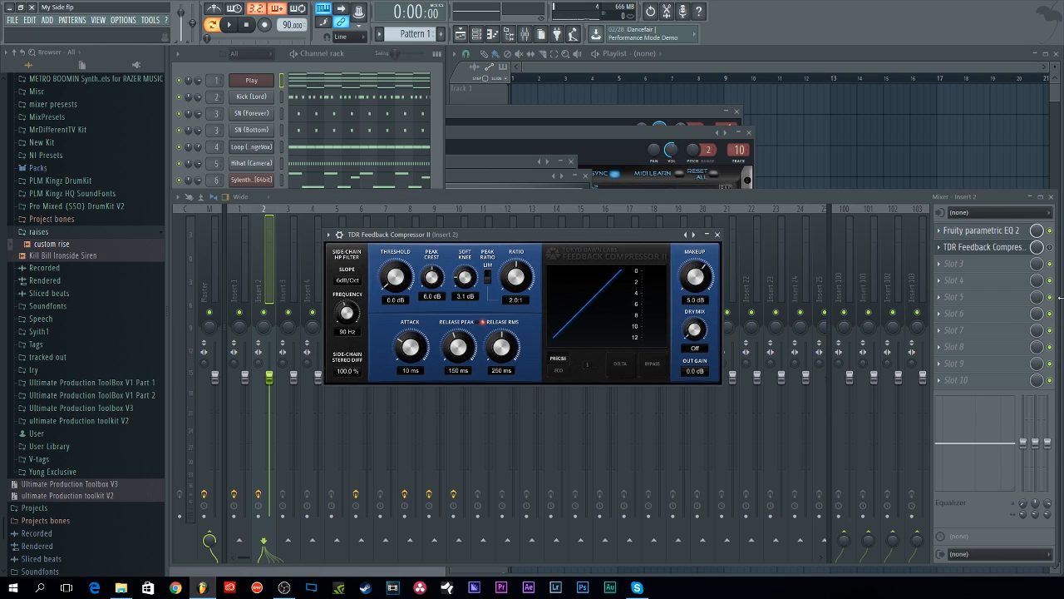
Step: Reopen the Insert 2 compressor and reset its makeup gain to 0.0 dB
left_click(1050, 247)
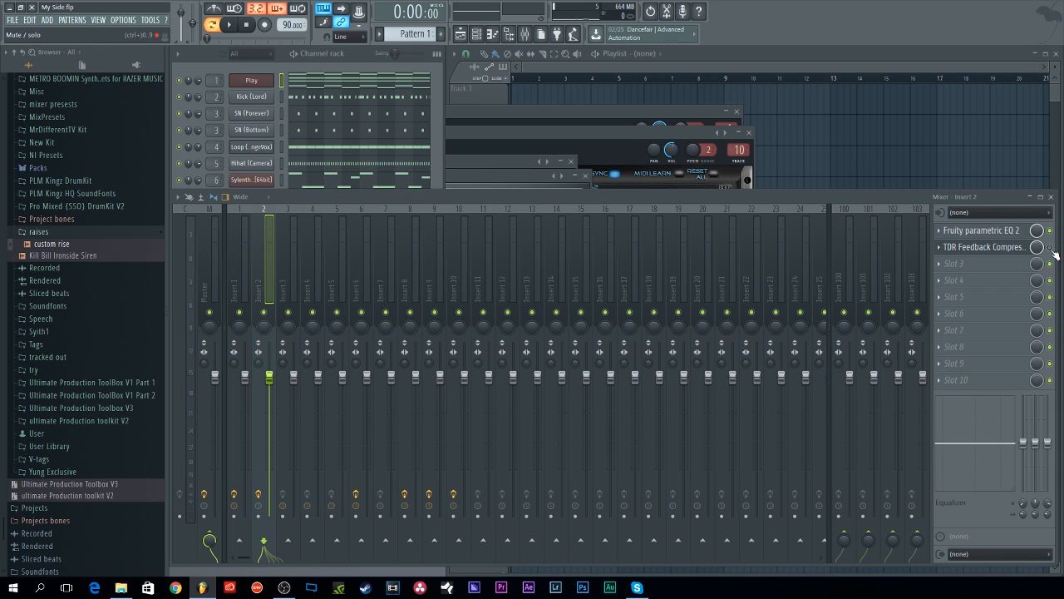
left_click(984, 247)
left_click_drag(470, 236, 437, 227)
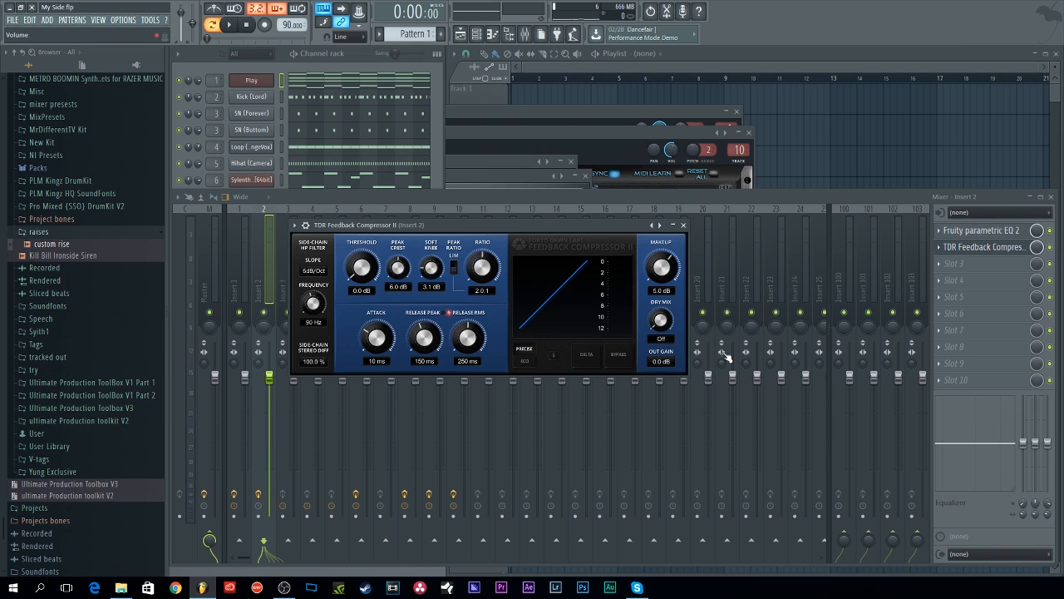
double_click(661, 274)
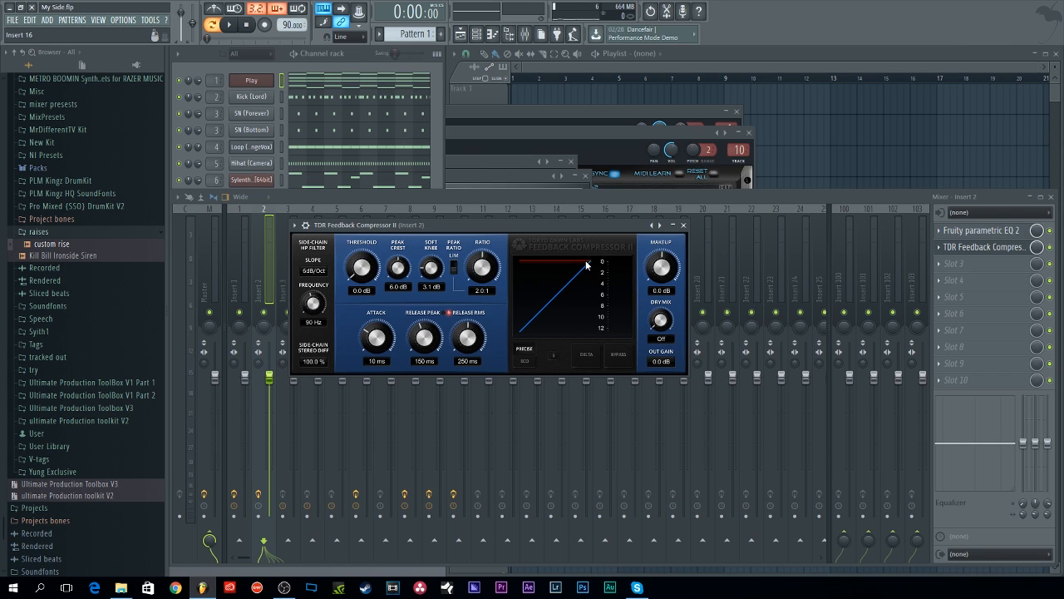
left_click_drag(440, 226, 533, 208)
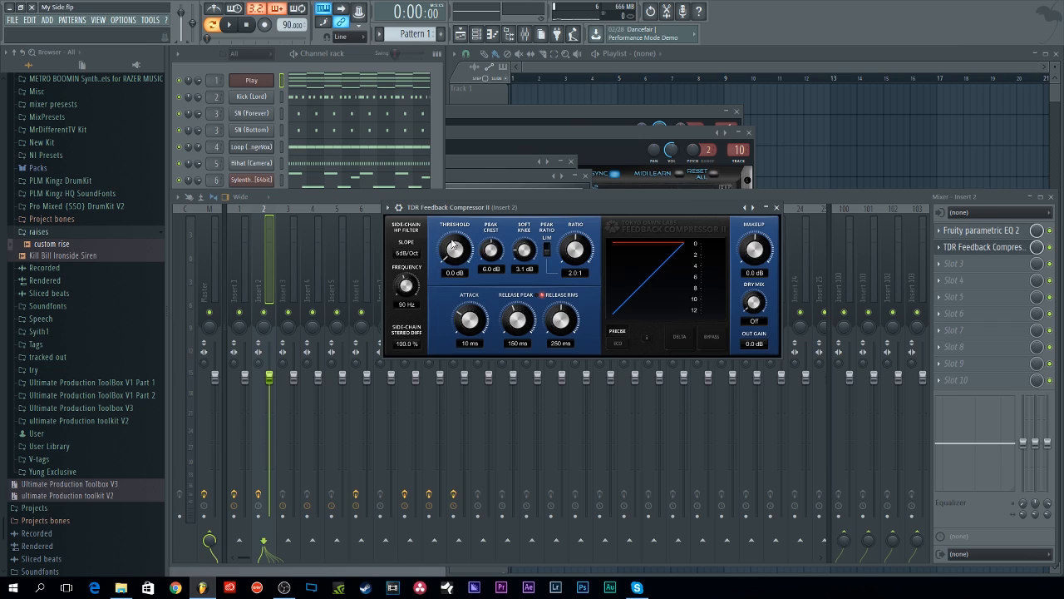
mouse_move(455, 248)
left_mouse_down()
mouse_move(455, 284)
mouse_move(455, 249)
left_mouse_up()
left_click_drag(573, 251, 492, 251)
left_click_drag(588, 247, 587, 224)
left_click_drag(575, 250, 553, 256)
left_click(551, 251)
left_click_drag(542, 210, 489, 223)
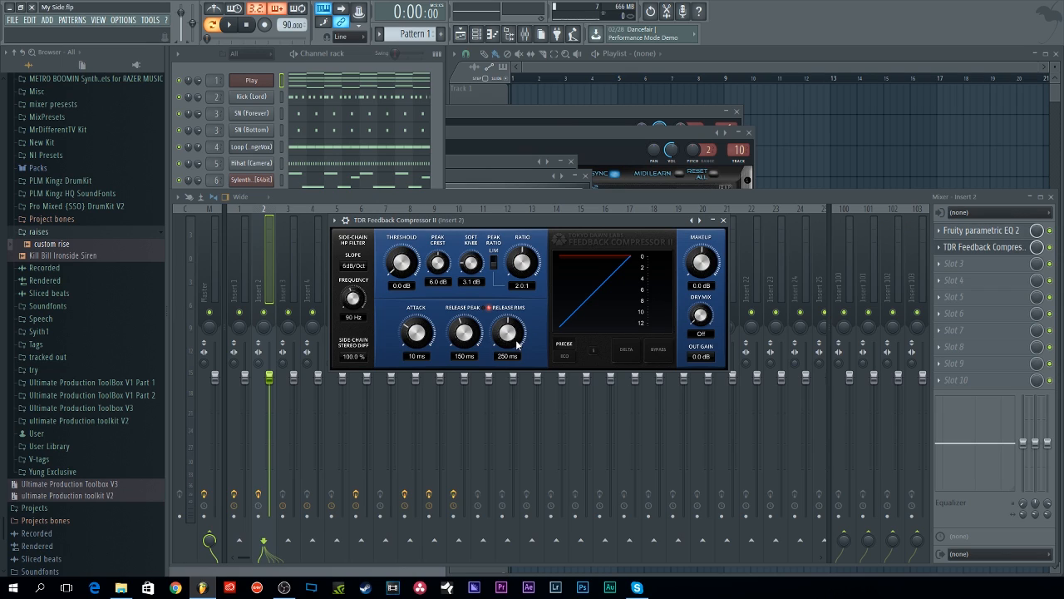
Step: Start playback, reopen the compressor, and set threshold to about -20.5 dB and ratio to 5.0:1
left_click(234, 28)
left_click(275, 218)
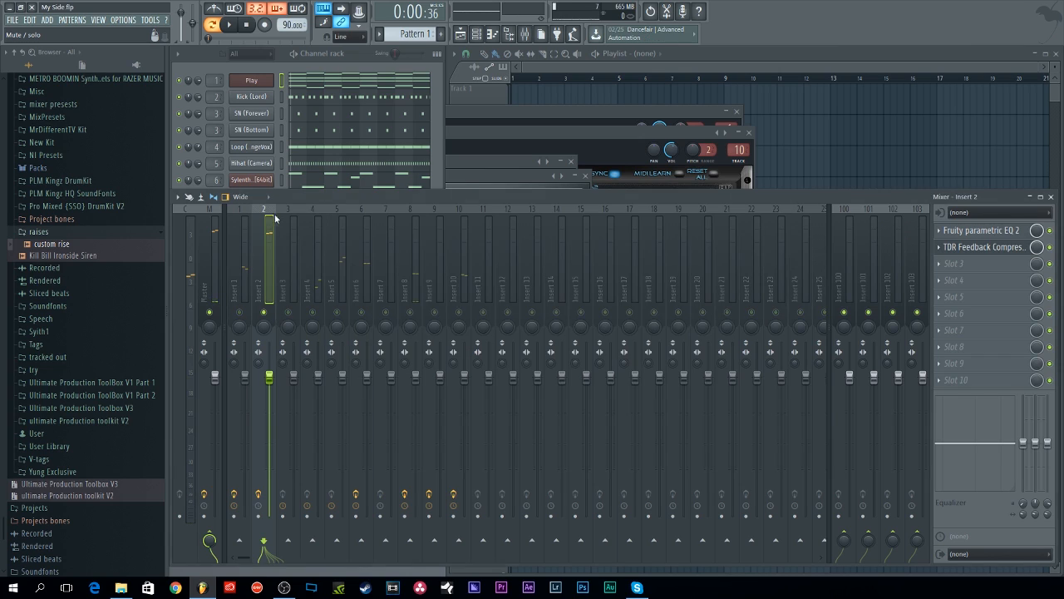
left_click(990, 250)
left_click_drag(405, 267, 405, 354)
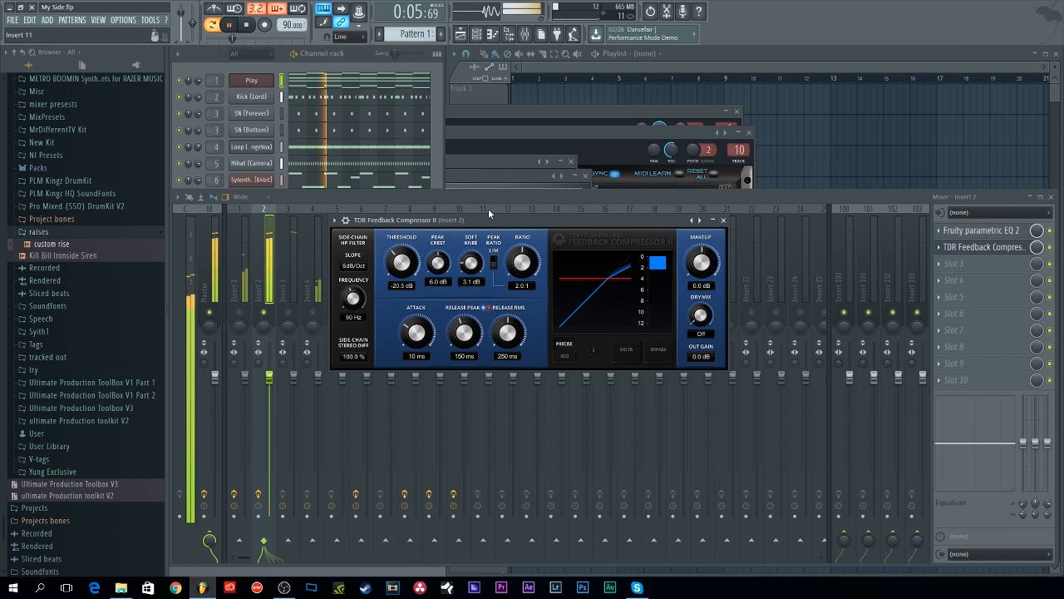
left_click_drag(523, 264, 521, 211)
Step: Set compressor threshold to about -31.8 dB, attack 1.0 ms, release peak 225 ms and release RMS 50 ms
left_click_drag(402, 263, 417, 362)
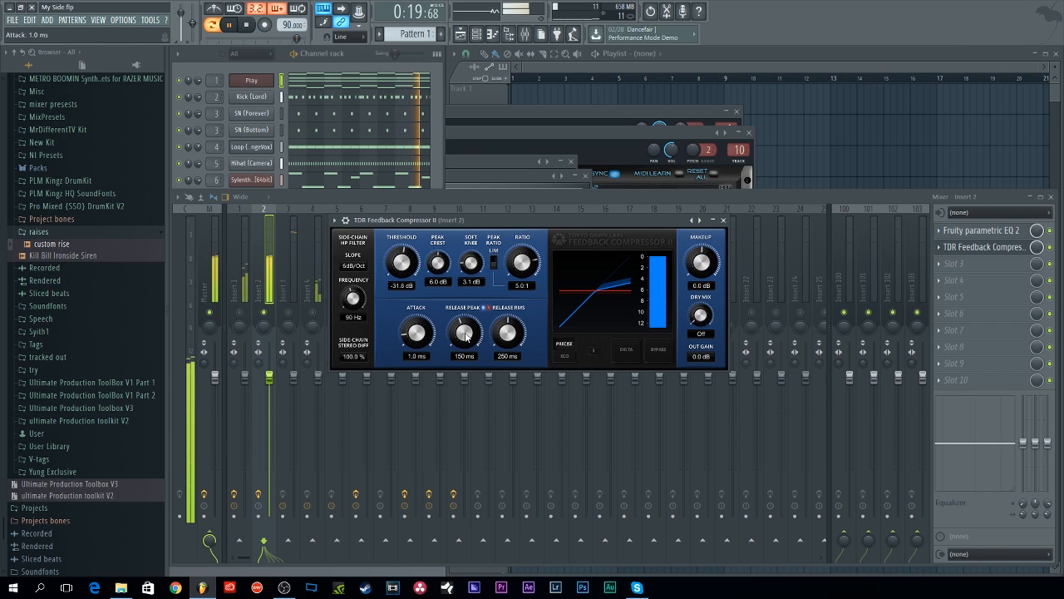
left_click_drag(508, 333, 464, 347)
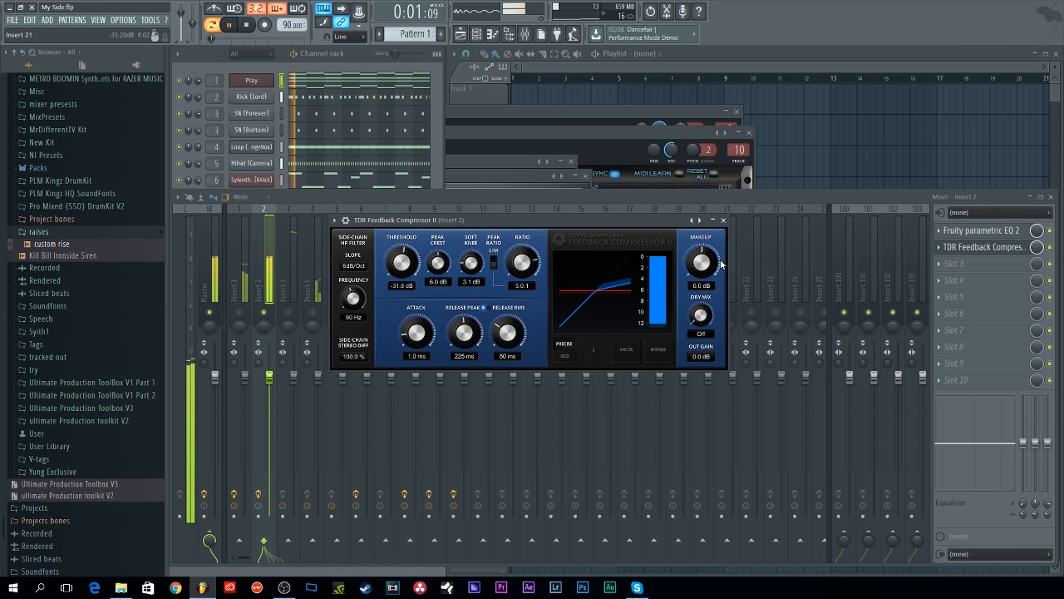
mouse_move(400, 264)
left_mouse_down()
mouse_move(401, 252)
mouse_move(401, 262)
left_mouse_up()
Step: Cycle the compressor's gain-reduction meter scale through its ranges
left_click(658, 304)
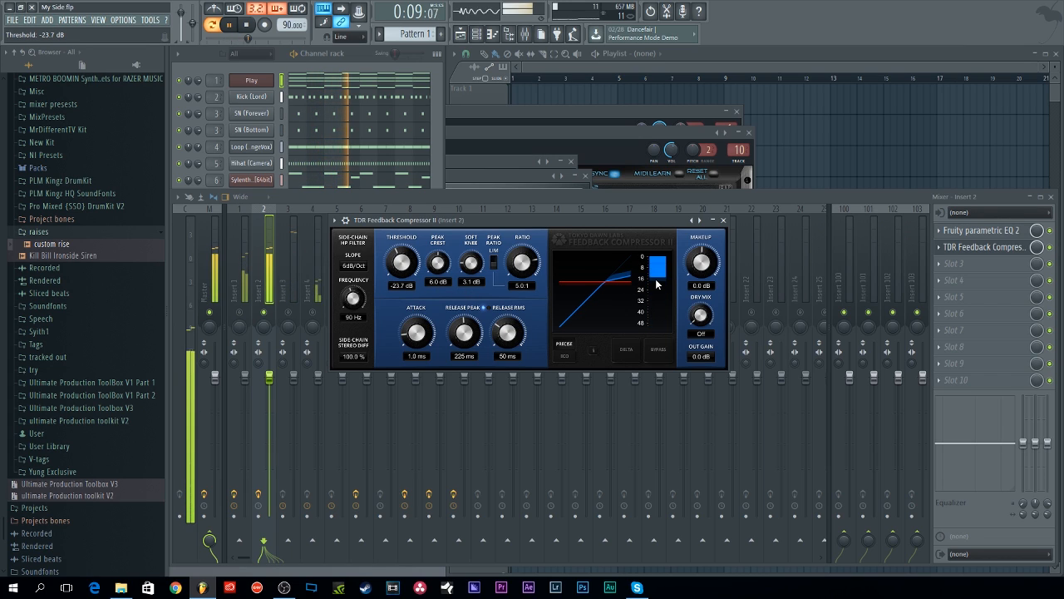
left_click(651, 308)
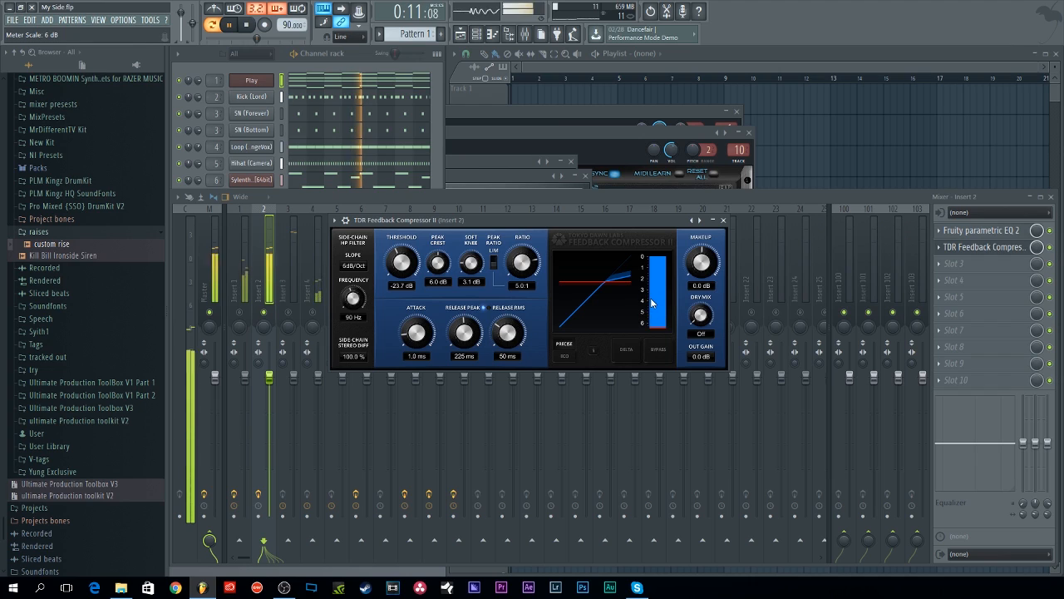
left_click(654, 317)
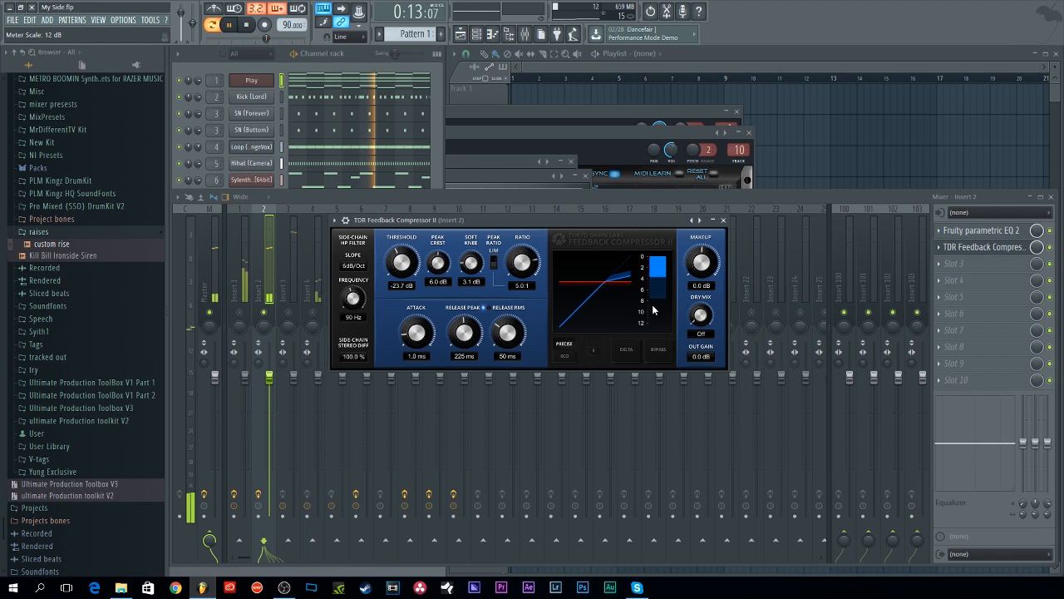
Step: Set threshold to -21.4 dB, makeup gain to 5.0 dB and side-chain filter frequency to 60 Hz
left_click_drag(402, 262, 402, 252)
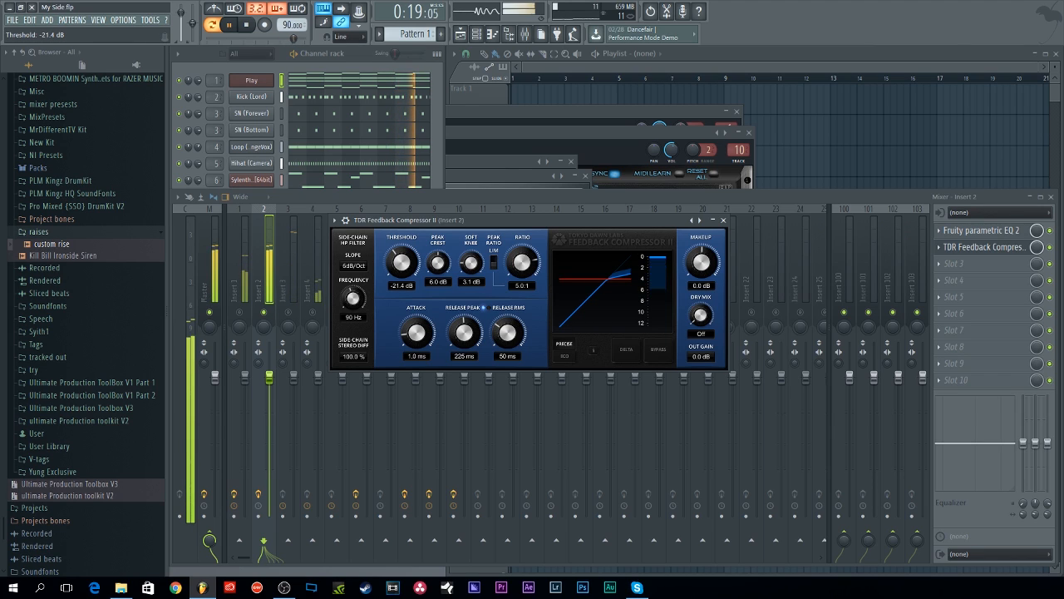
left_click_drag(701, 263, 701, 252)
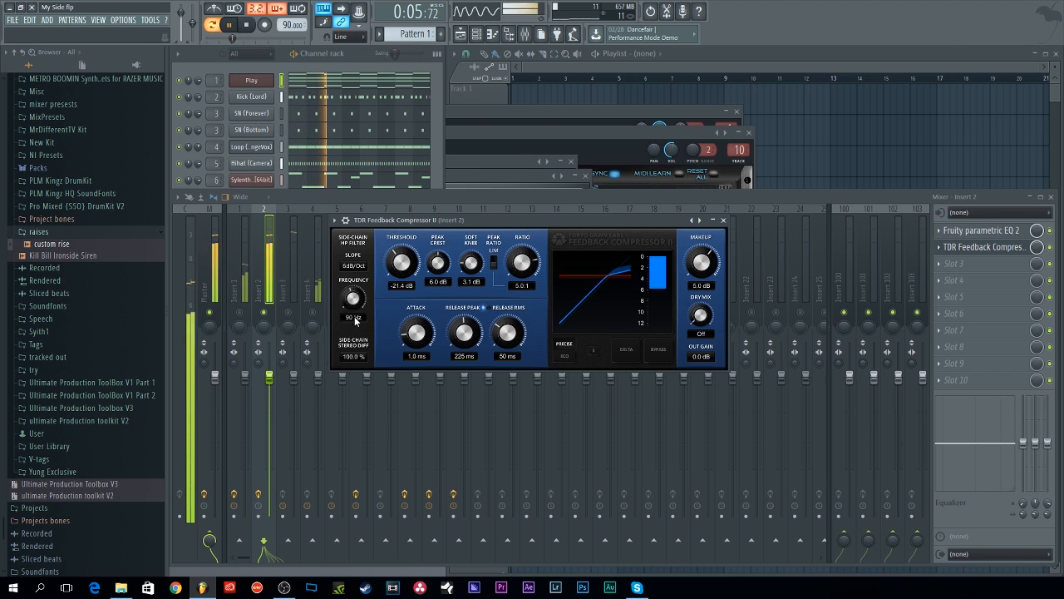
left_click_drag(355, 320, 354, 348)
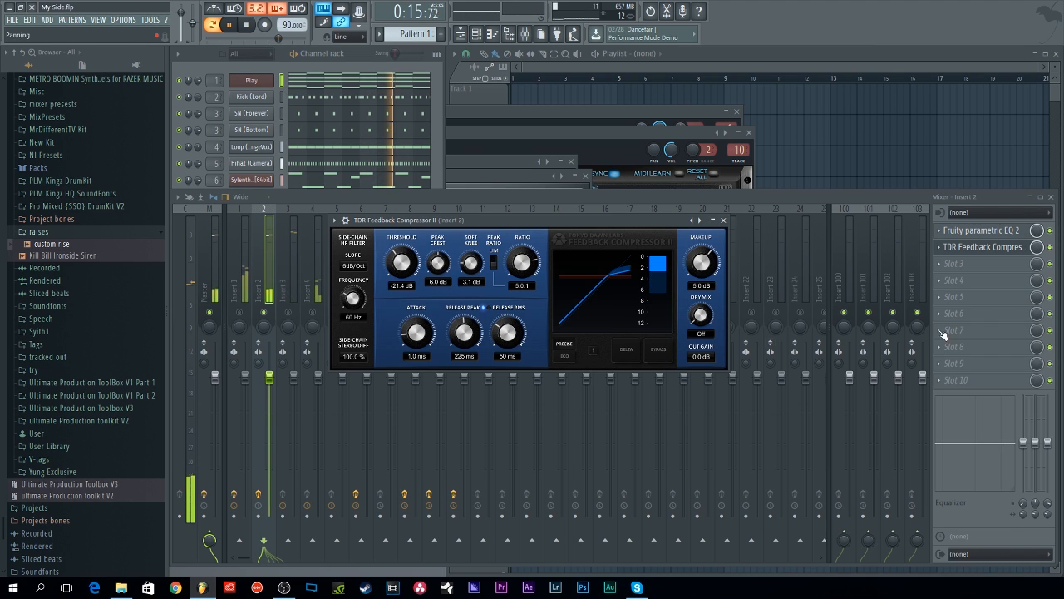
Step: Toggle the compressor's effect slot during playback, then stop playback
left_click(1055, 248)
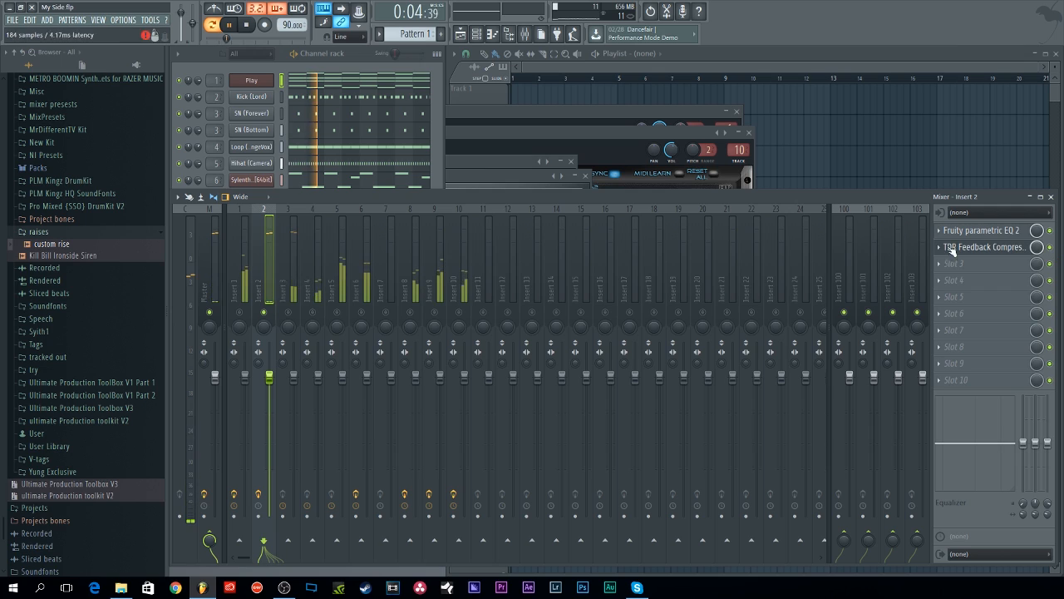
key("space")
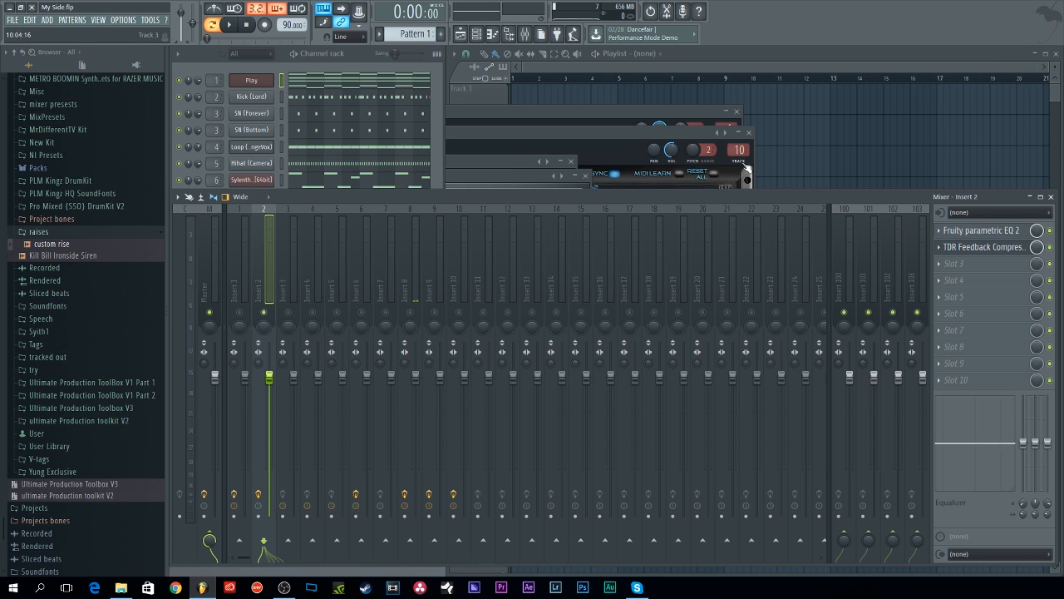
Step: Reopen the compressor and set its peak crest to 8.0 dB
left_click(987, 249)
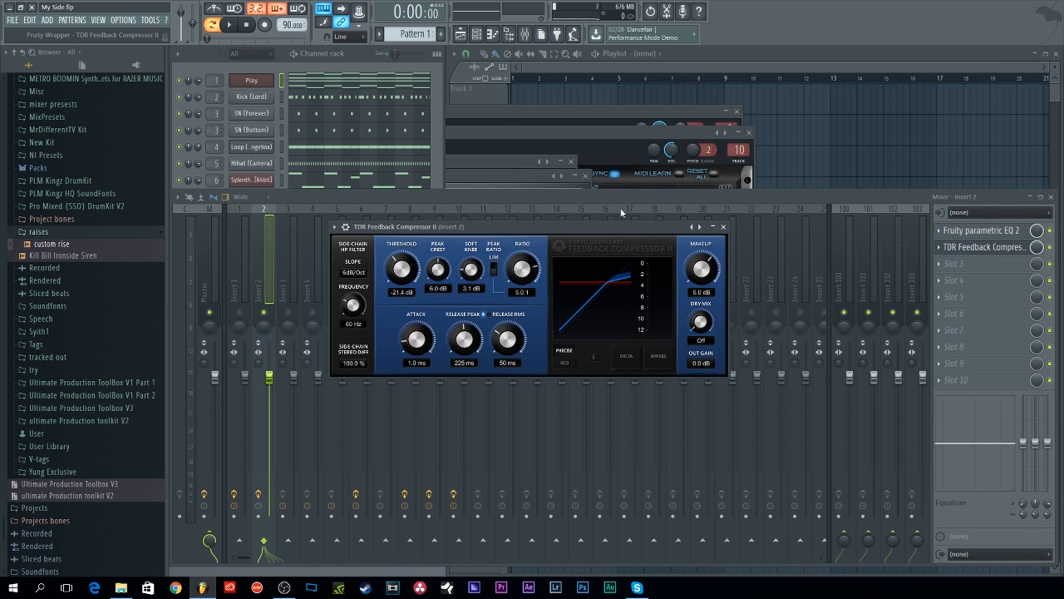
left_click_drag(590, 218, 704, 230)
left_click_drag(595, 236, 580, 229)
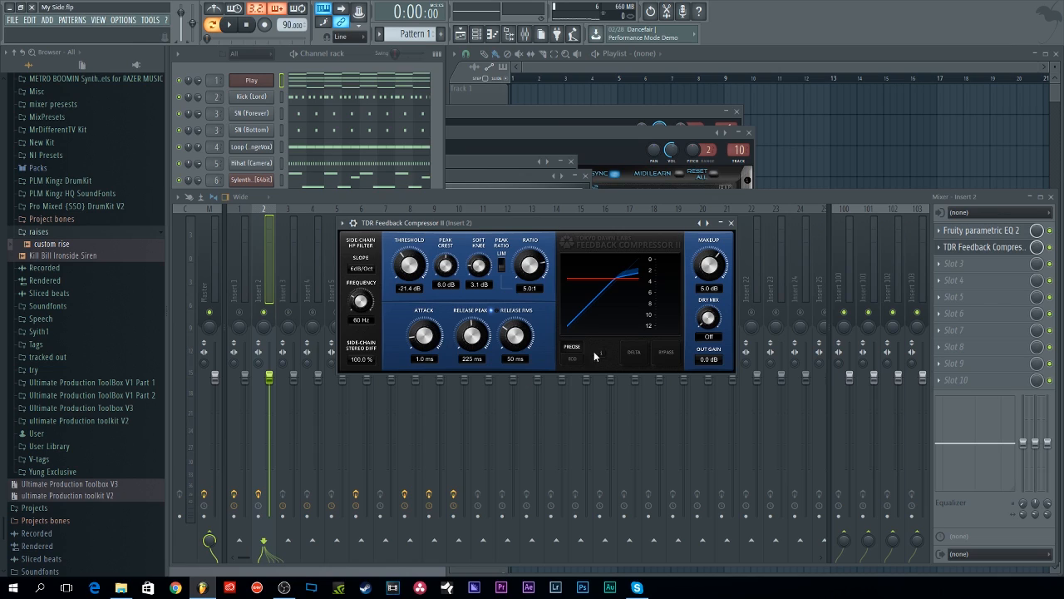
Step: Browse the compressor's preset list without choosing one, then close the plugin window
right_click(705, 223)
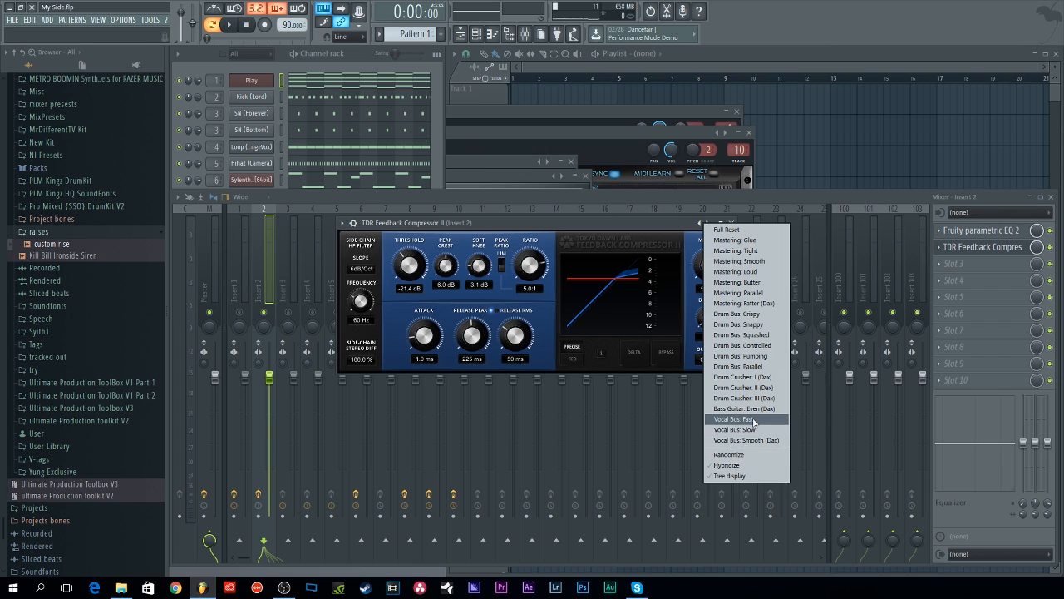
left_click(616, 239)
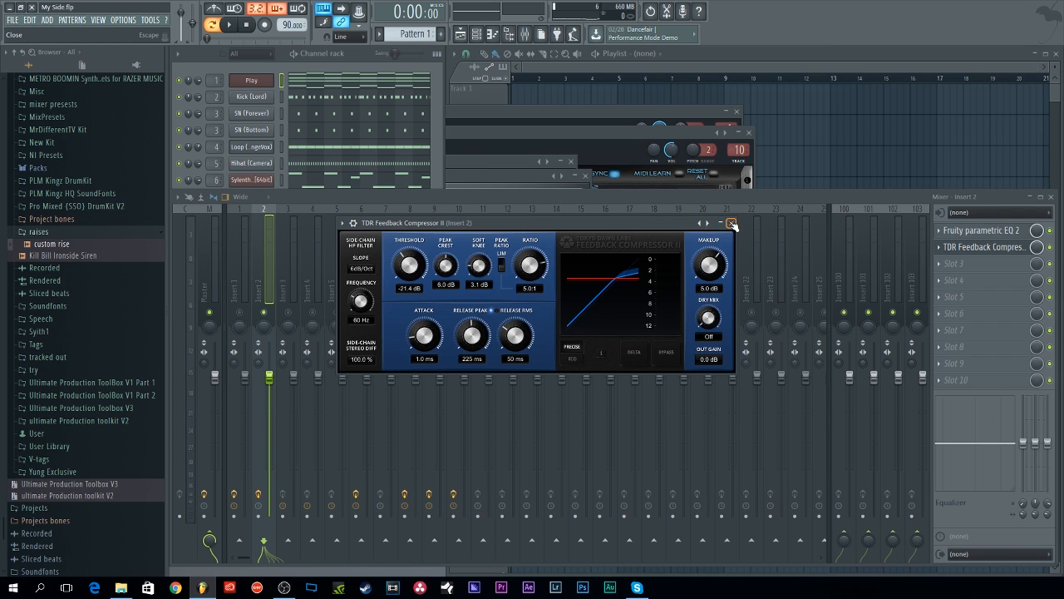
left_click(731, 224)
Step: Open the master channel's TDR VOS SlickEQ, cycle its EQ model, and close it
left_click(214, 266)
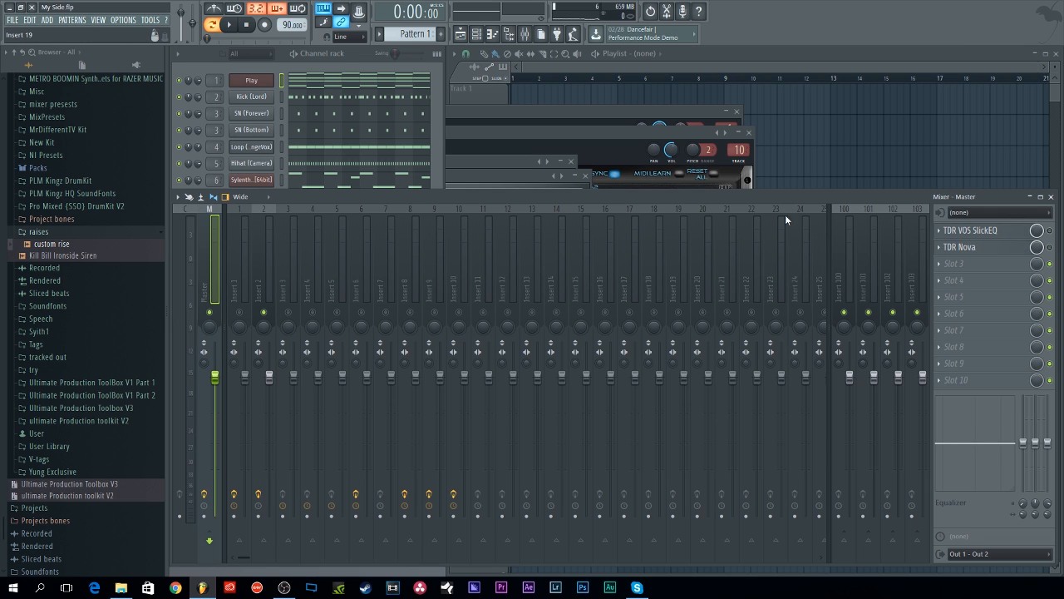
left_click(971, 231)
left_click_drag(657, 271, 580, 244)
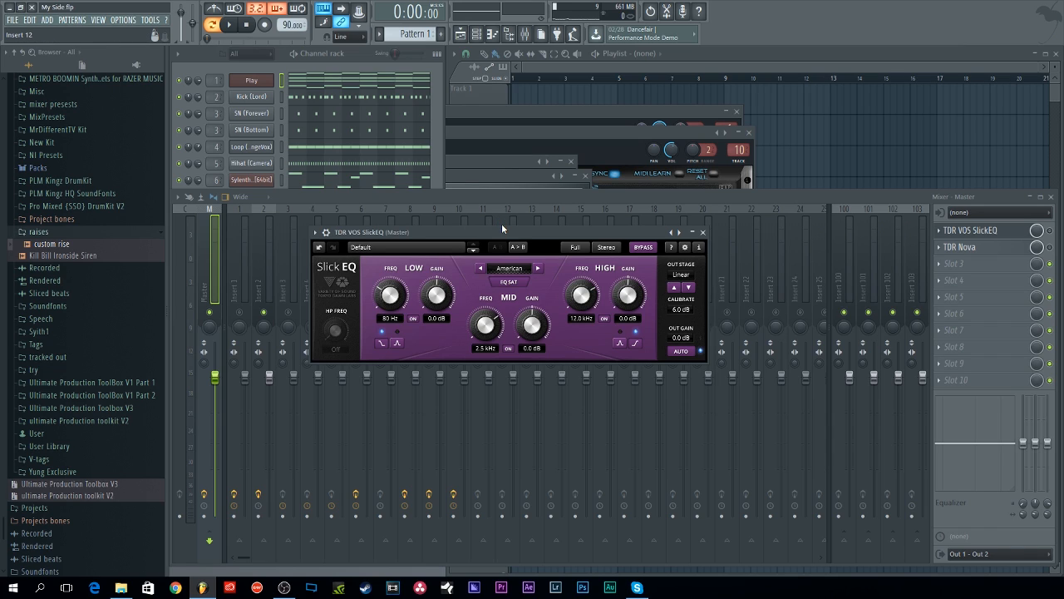
left_click_drag(502, 228, 496, 212)
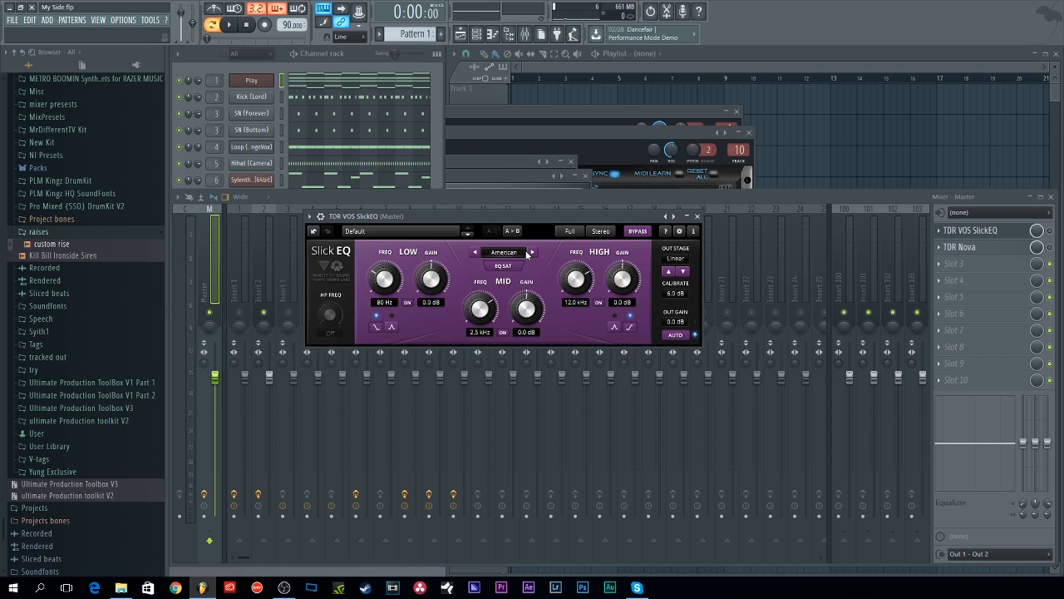
left_click(533, 253)
left_click(533, 253)
left_click(697, 216)
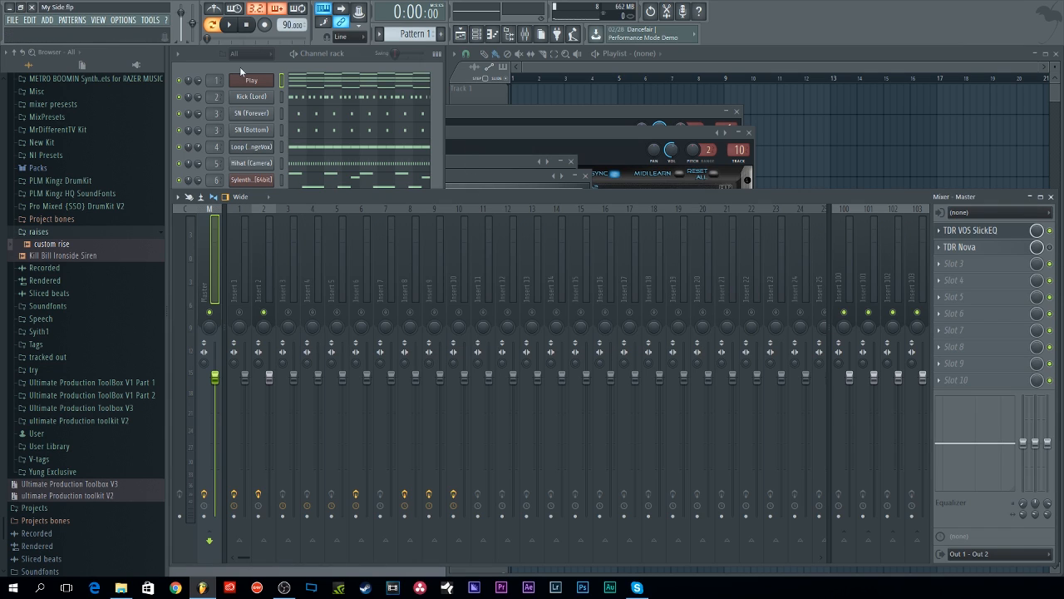
Step: Open the master's TDR VOS SlickEQ during playback and raise its low frequency to 100 Hz
key("space")
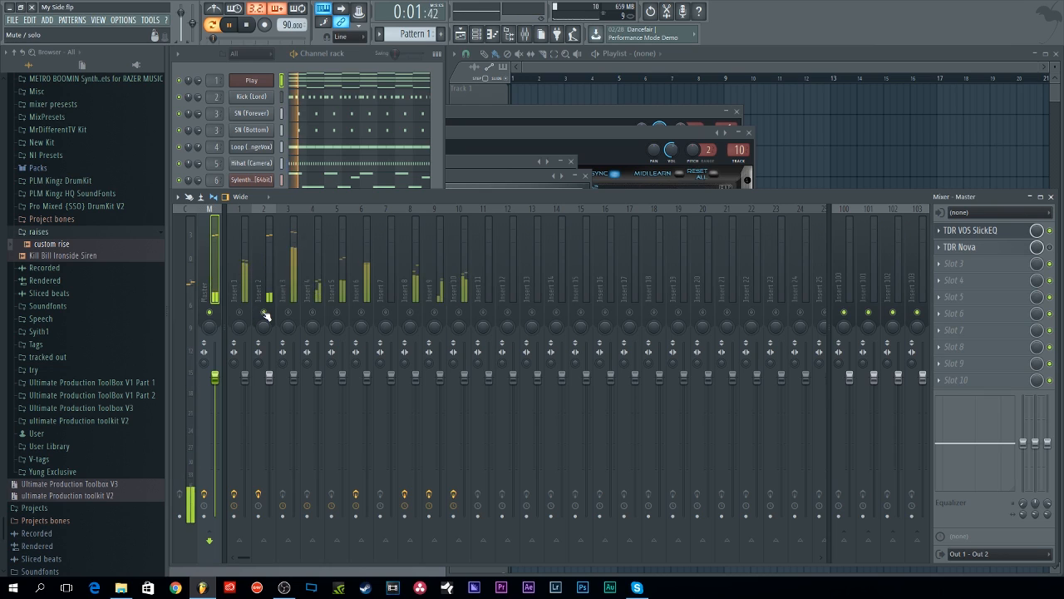
left_click(981, 231)
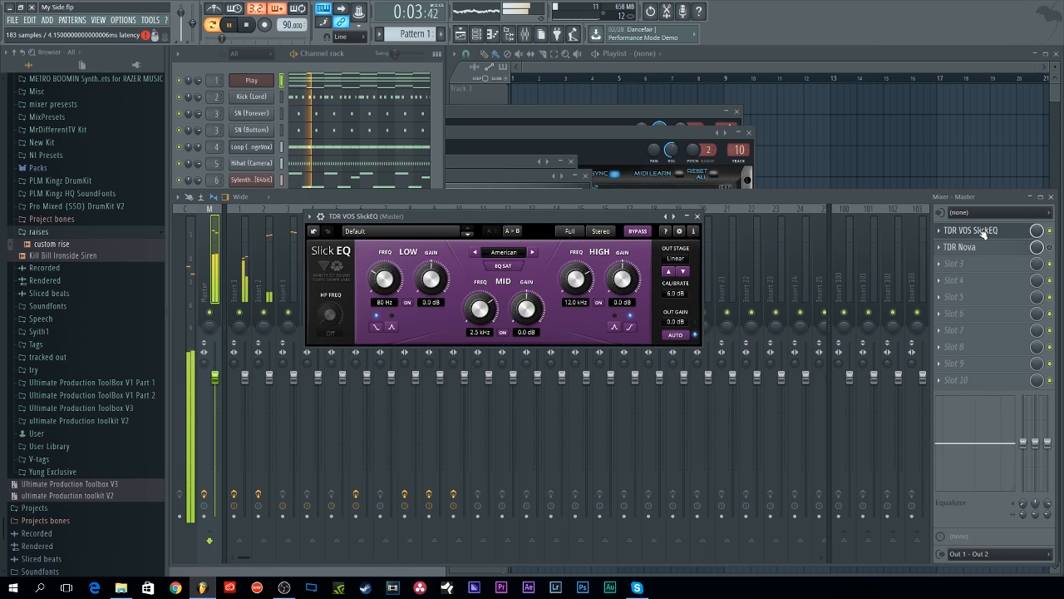
left_click_drag(384, 279, 385, 269)
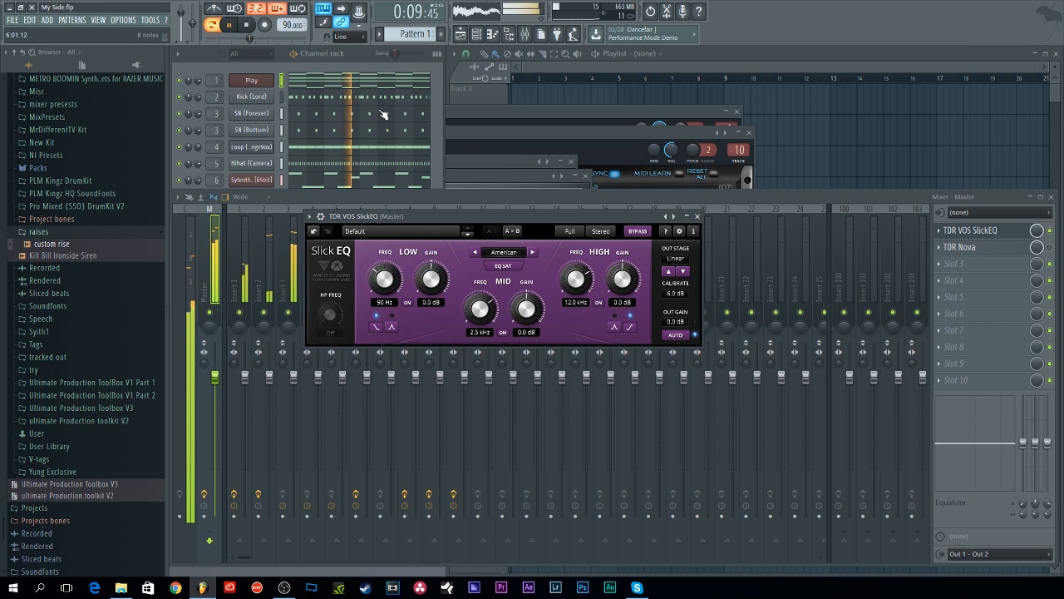
key("space")
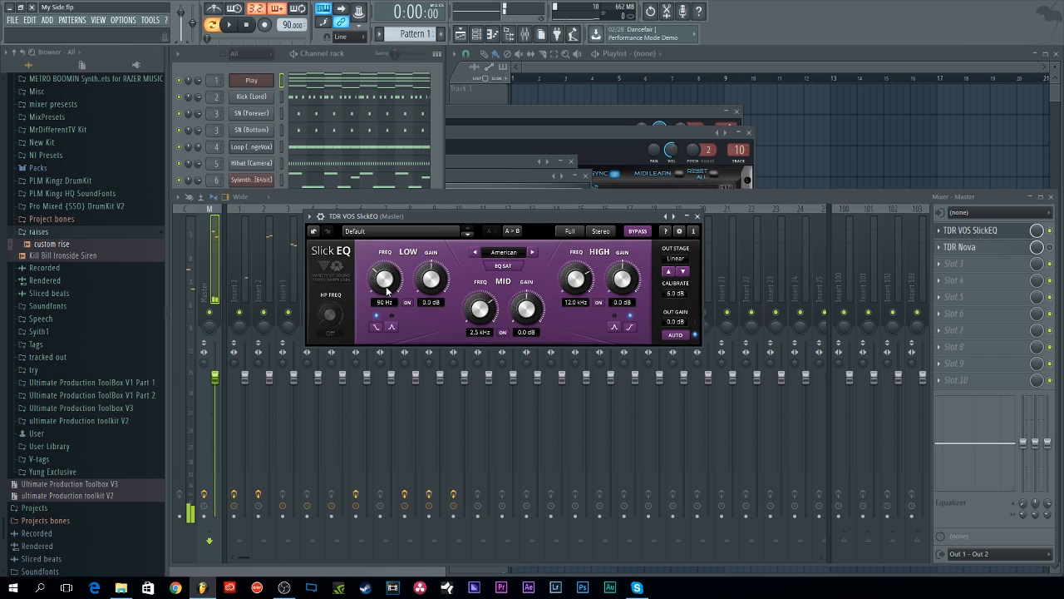
left_click_drag(387, 289, 386, 286)
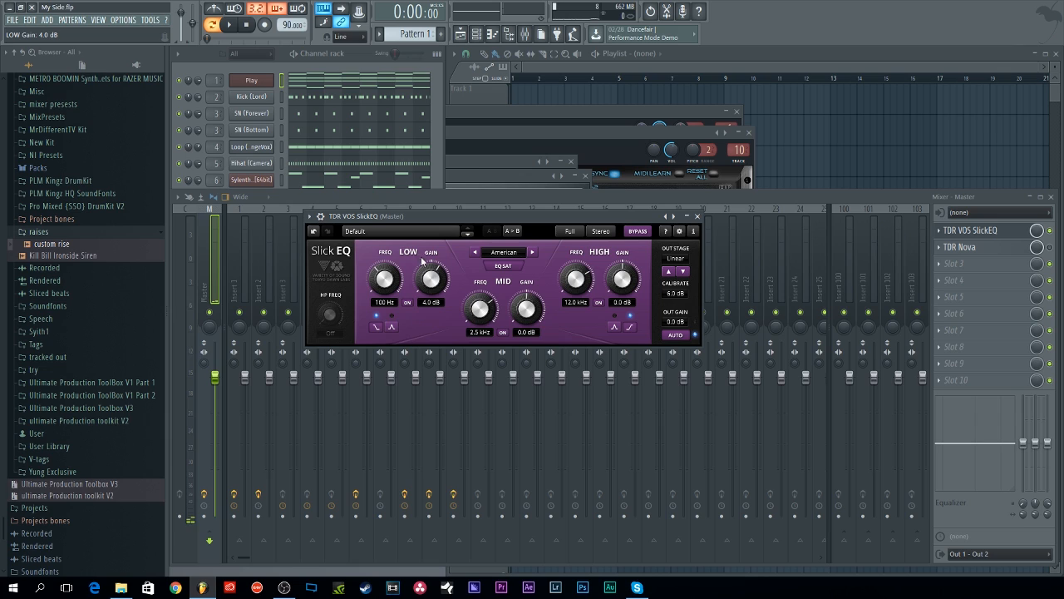
Step: During playback, boost the SlickEQ's mid gain to 4.1 dB and its low and high gains to 6.0 dB
key("space")
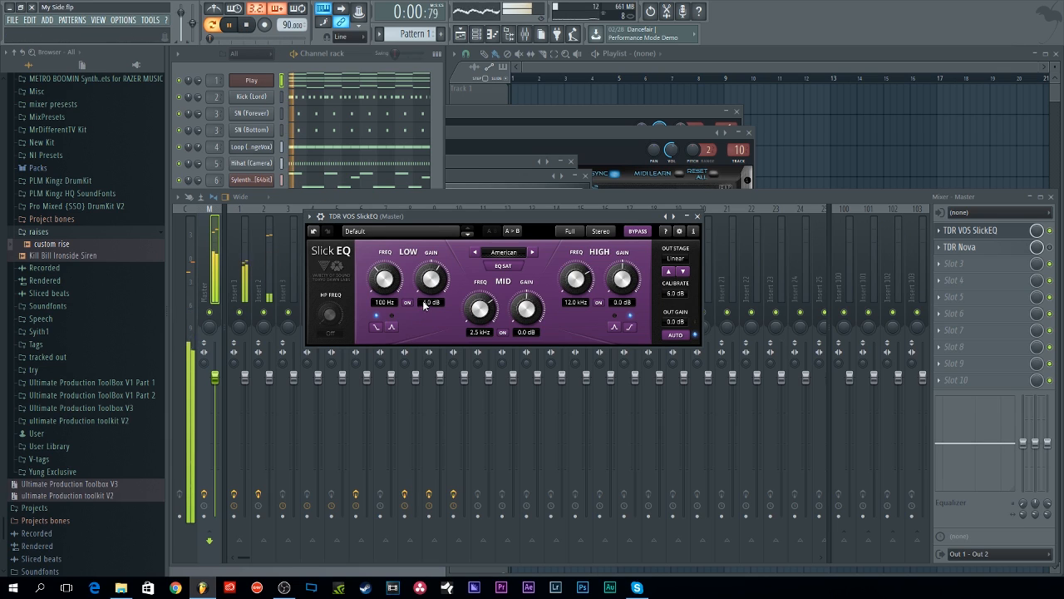
left_click_drag(619, 285, 620, 261)
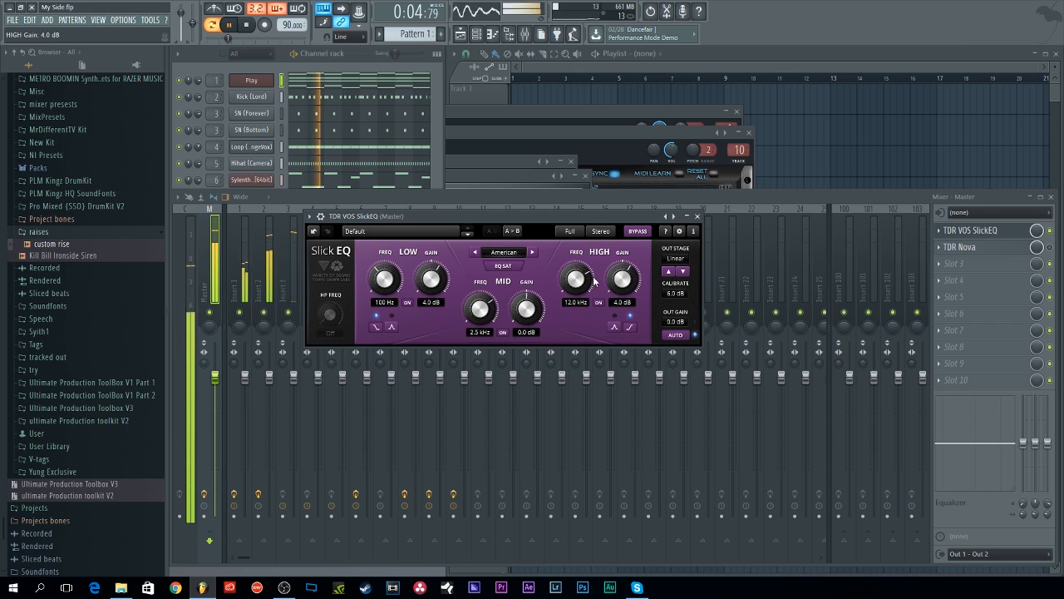
left_click_drag(526, 309, 527, 290)
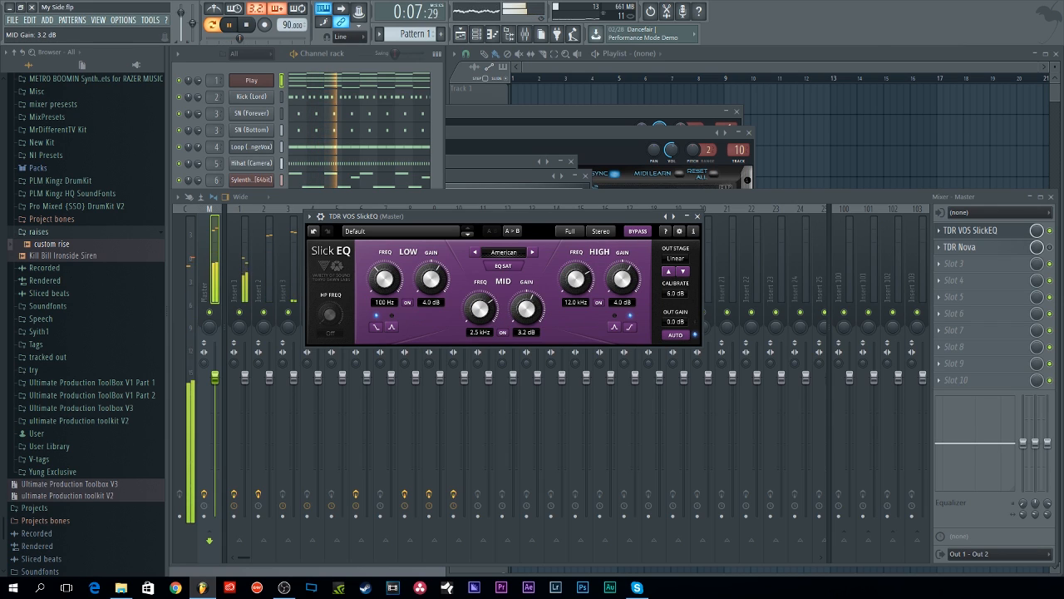
left_click(481, 313)
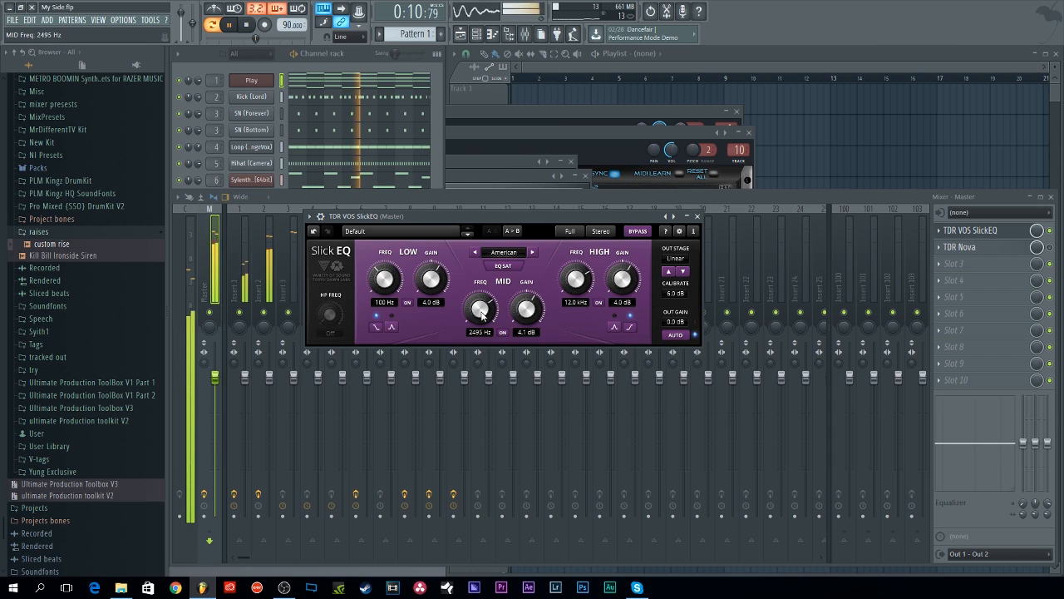
left_click_drag(430, 280, 431, 268)
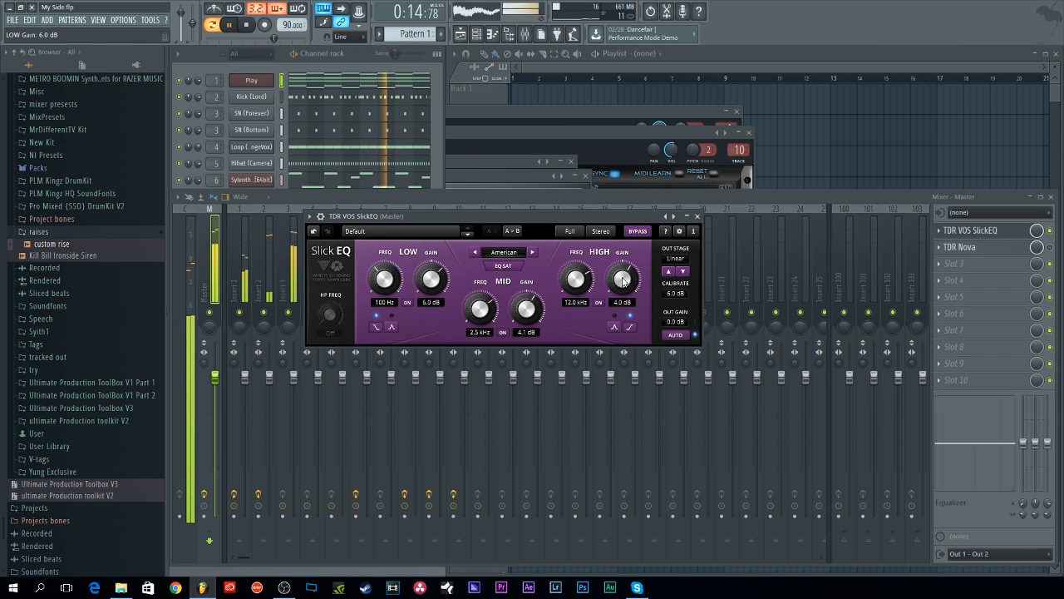
left_click_drag(624, 281, 624, 270)
key("space")
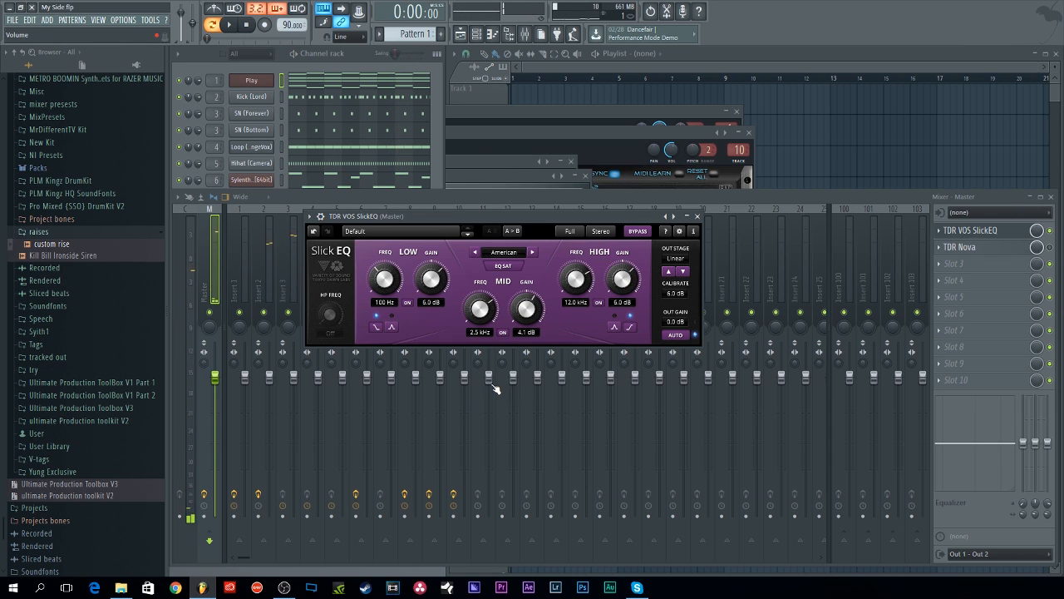
Step: During playback, toggle the SlickEQ slot on and off to compare, then reopen the plugin and stop
key("space")
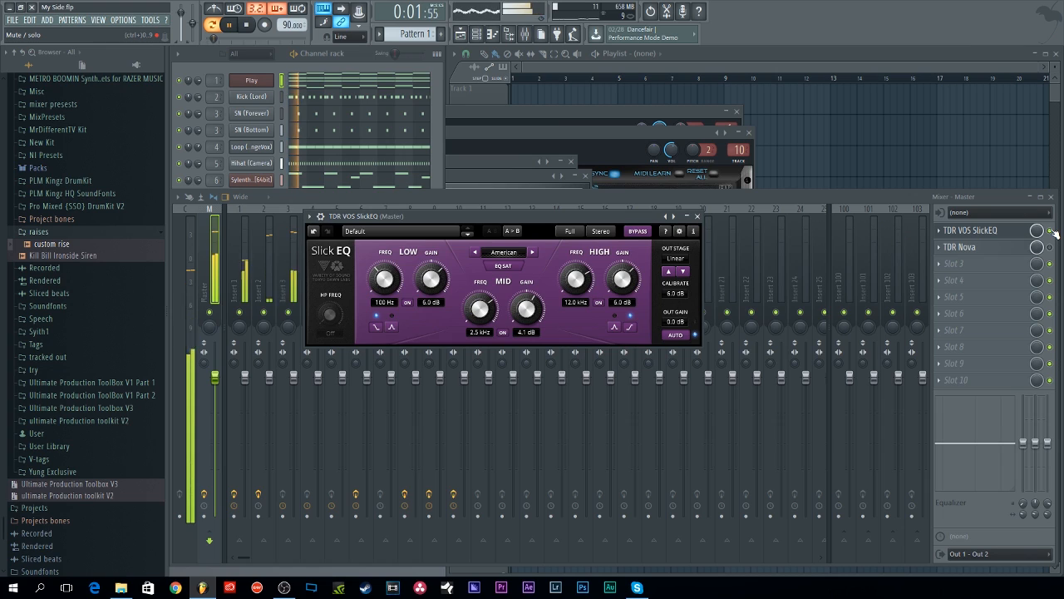
left_click(1051, 230)
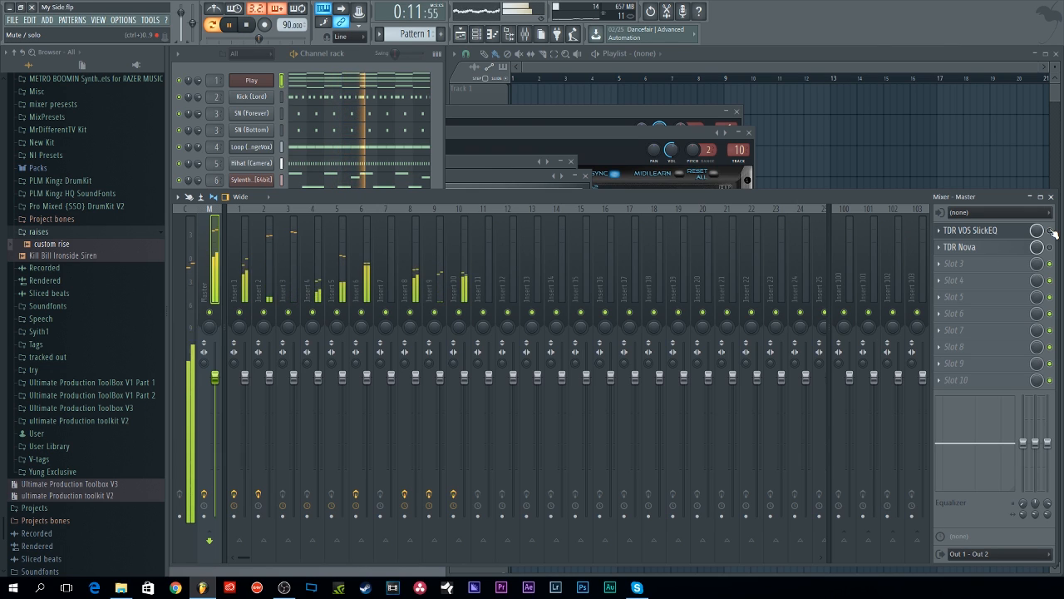
left_click(1053, 233)
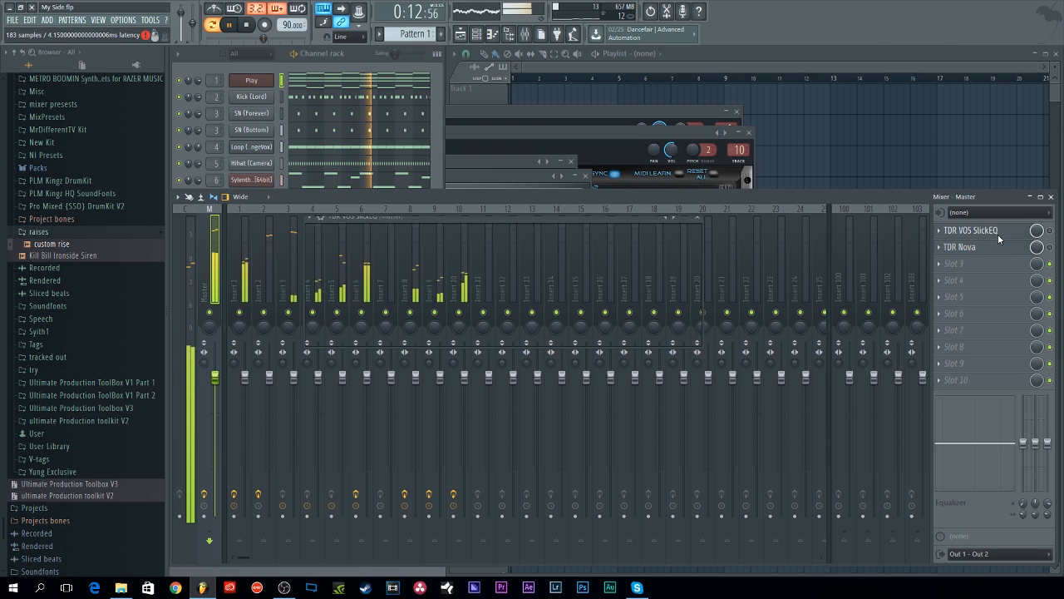
left_click(1053, 234)
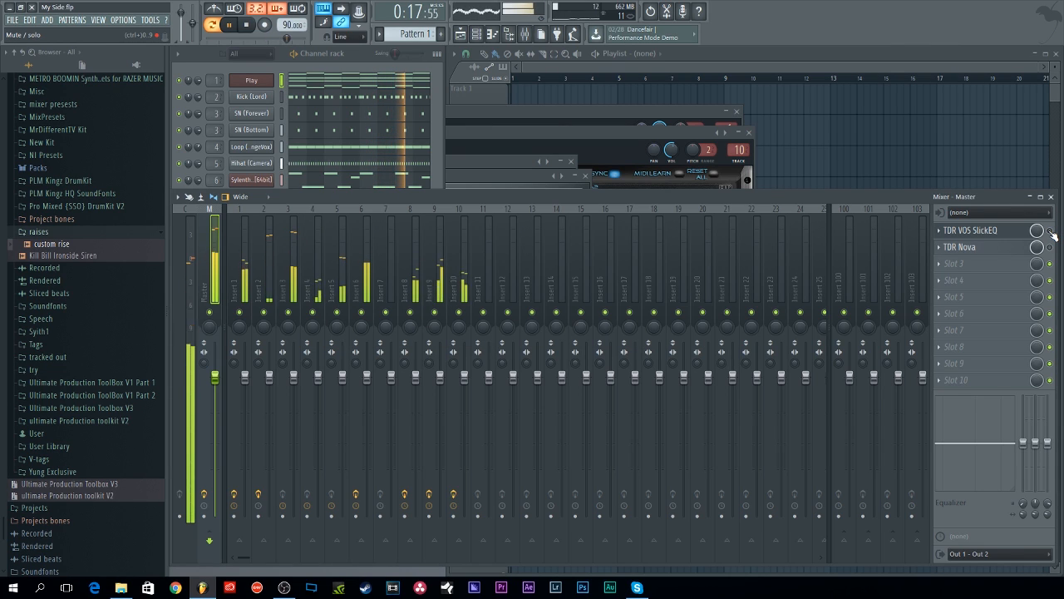
left_click(1002, 237)
key("space")
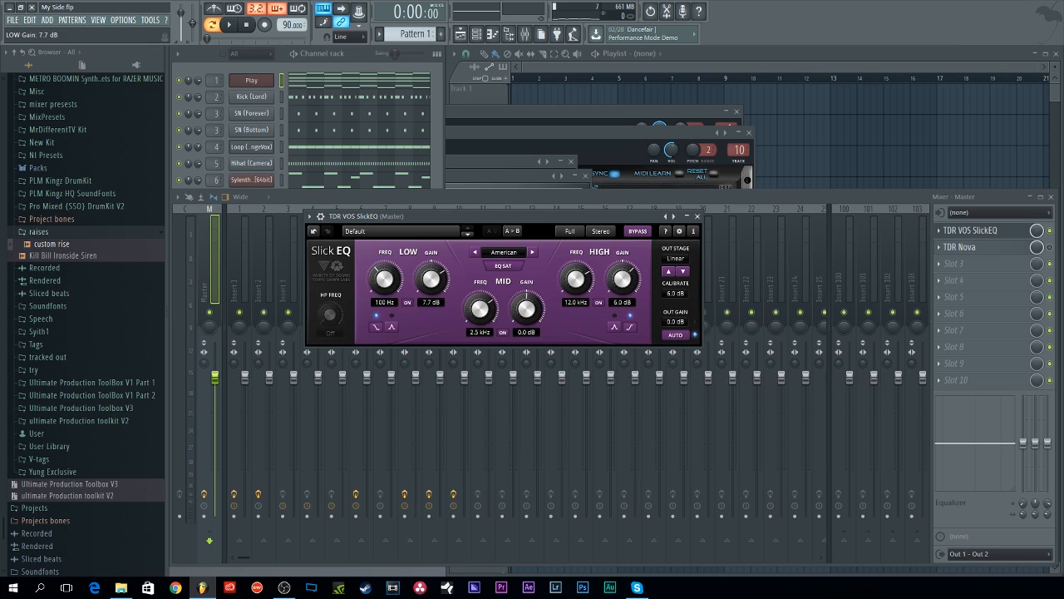
Step: Set the high gain to 7.0 dB and audition the EQ models during playback, ending on American
left_click_drag(612, 275, 612, 267)
key("space")
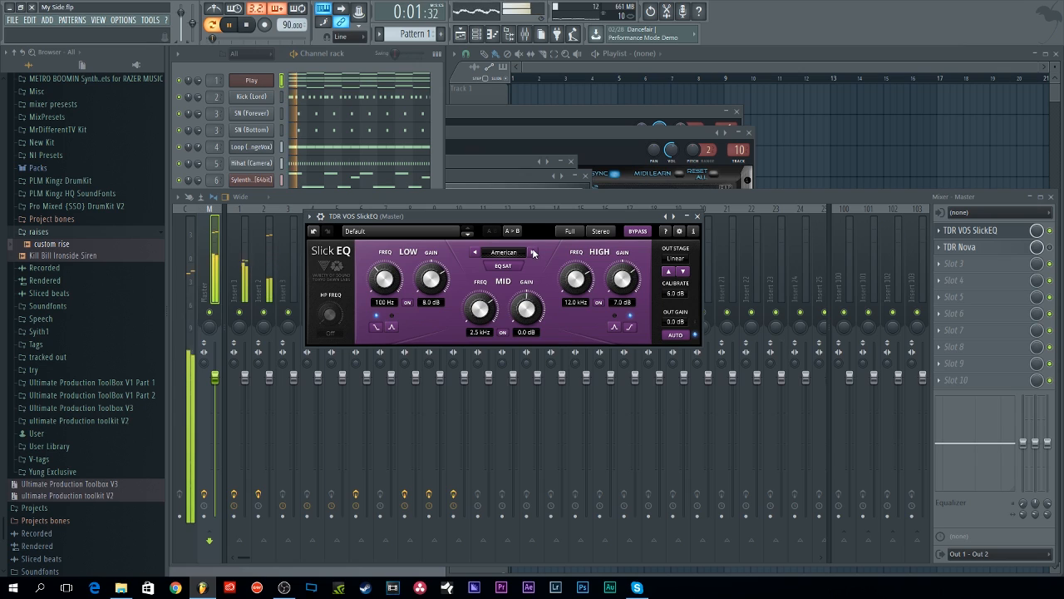
left_click(533, 253)
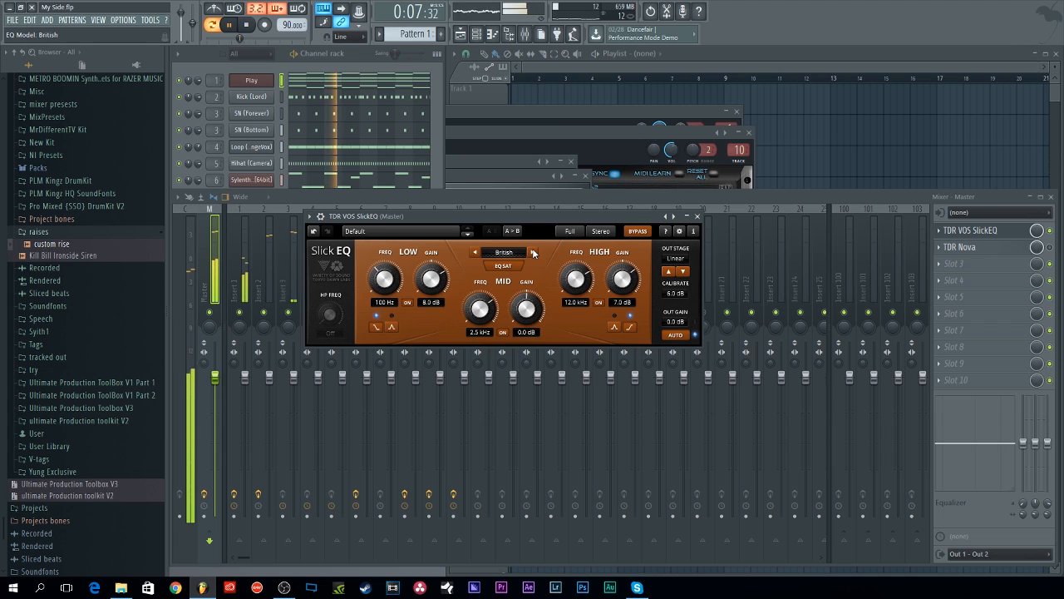
left_click(533, 253)
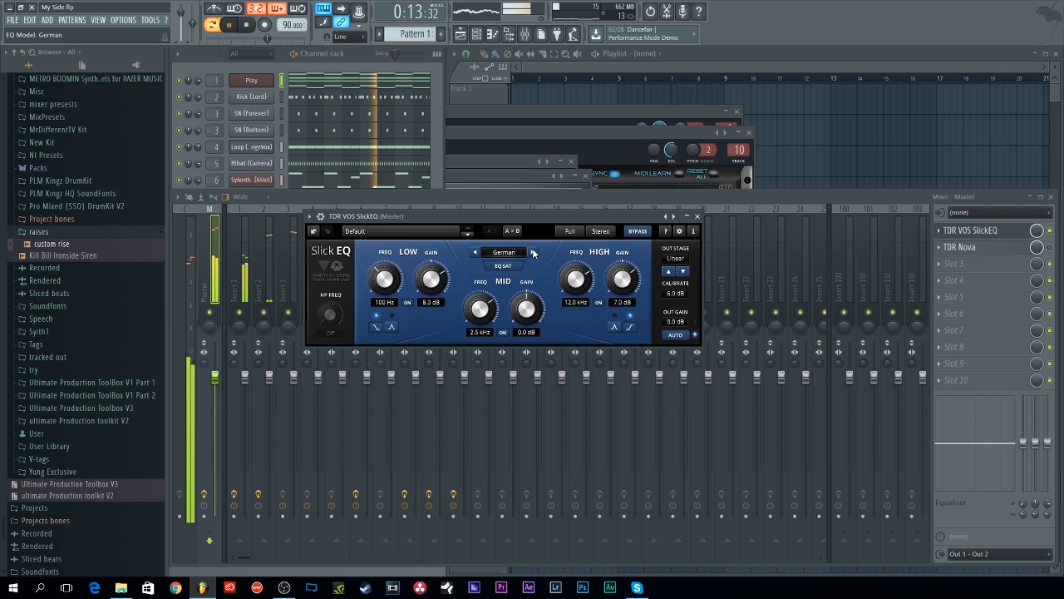
left_click(533, 252)
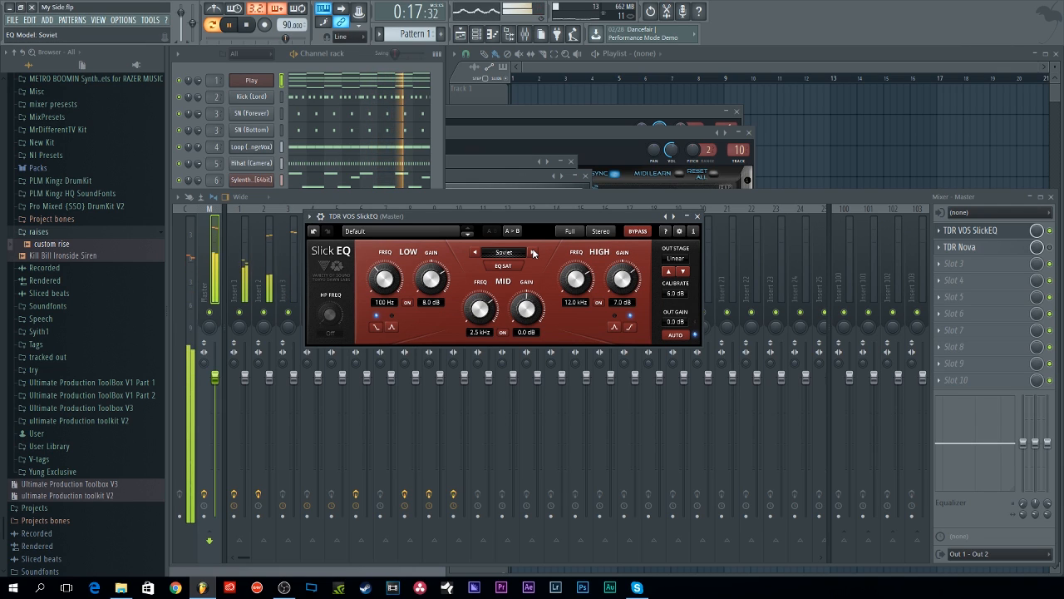
left_click(533, 253)
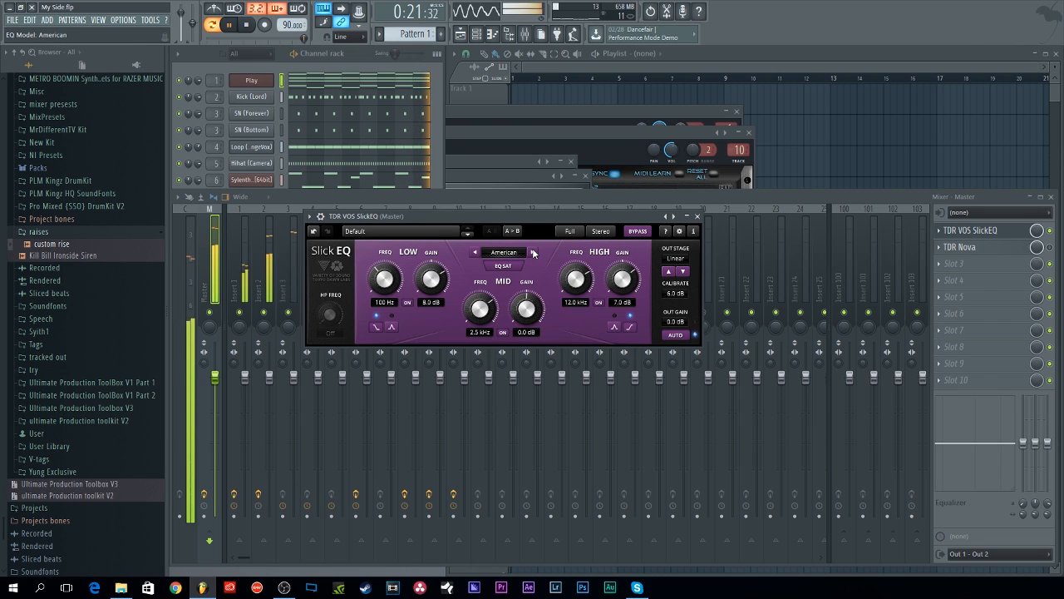
left_click(533, 252)
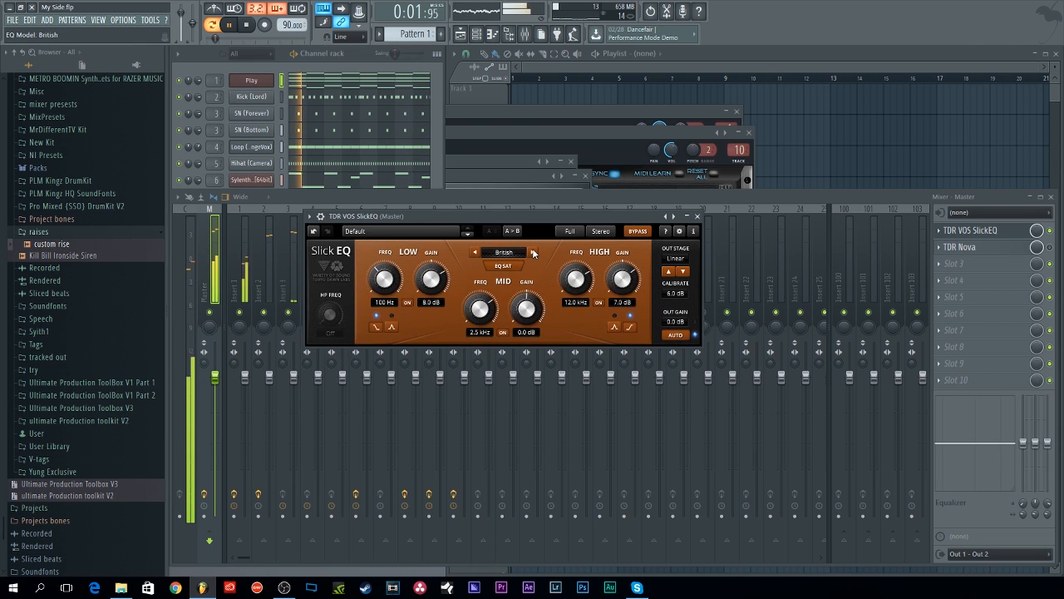
left_click(476, 253)
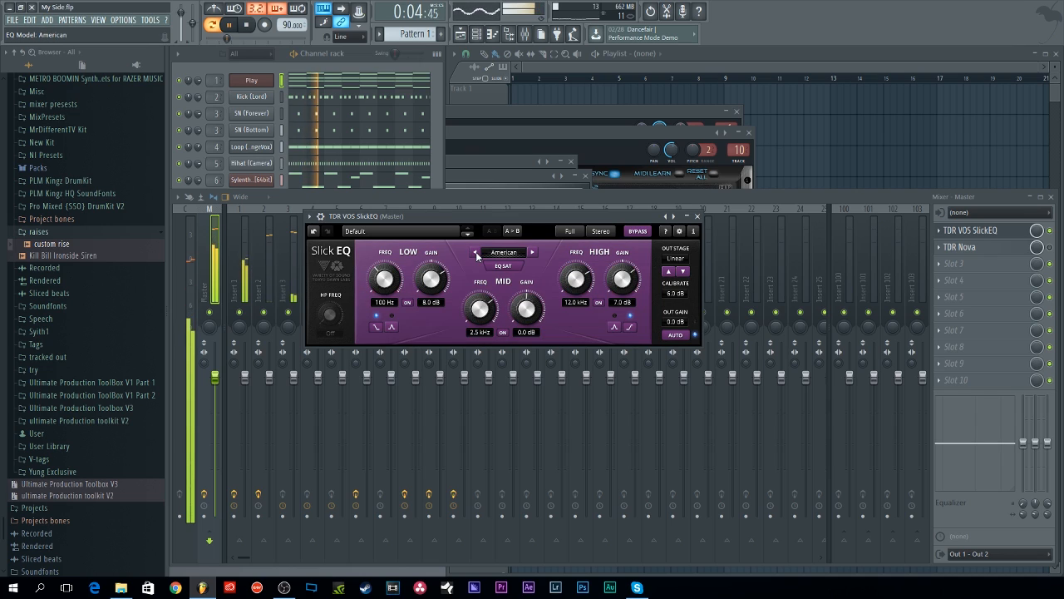
Step: Stop playback and reopen the SlickEQ window, moving it up above the mixer
left_click(1052, 231)
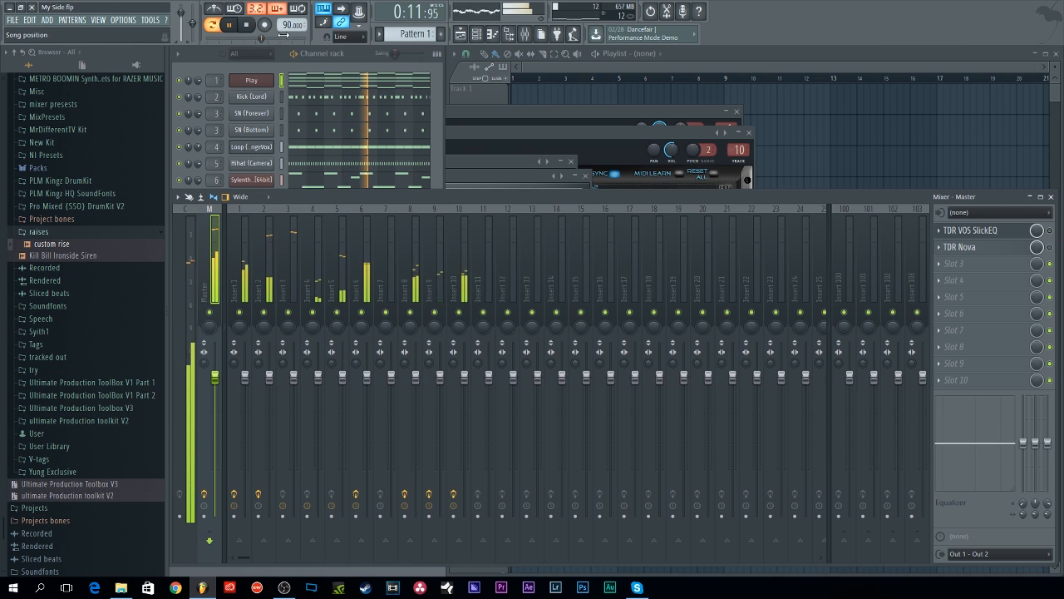
left_click(255, 32)
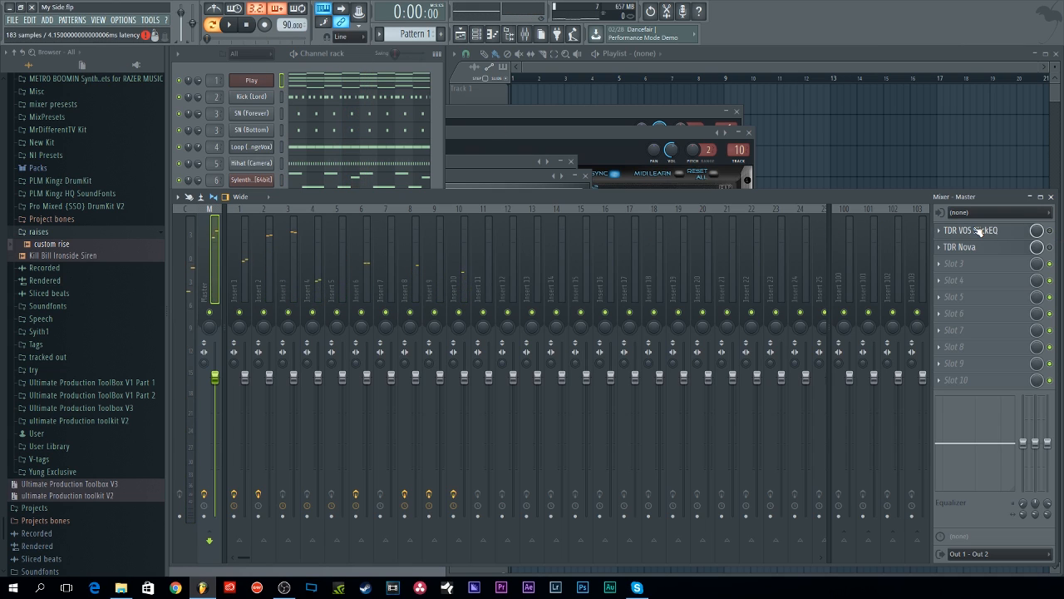
left_click(949, 232)
left_click(969, 231)
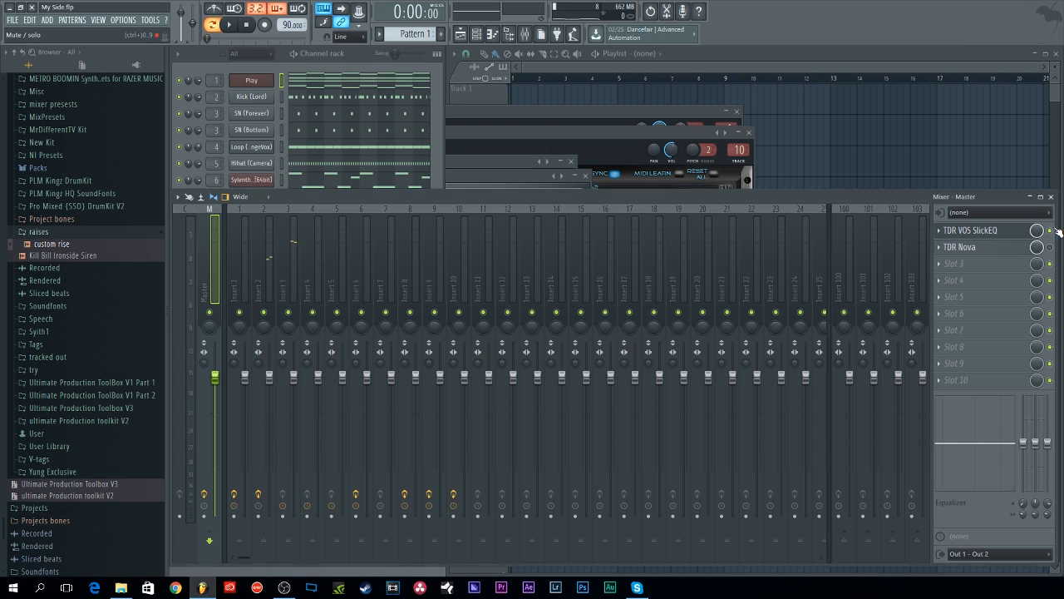
left_click(970, 230)
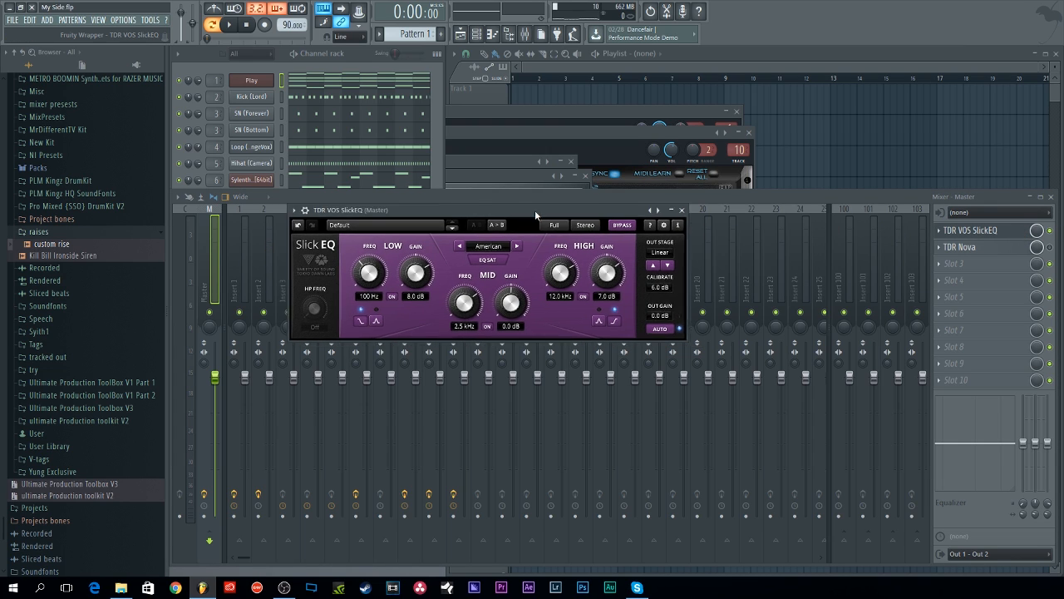
left_click_drag(518, 254, 540, 207)
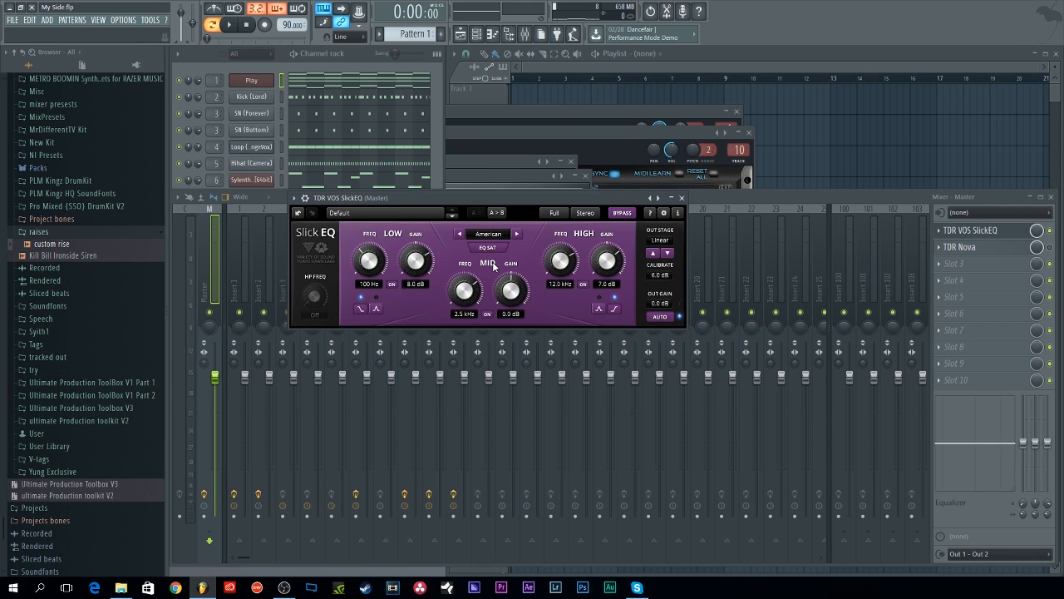
Step: Browse the SlickEQ preset list without choosing one, then disable the SlickEQ slot
left_click(361, 213)
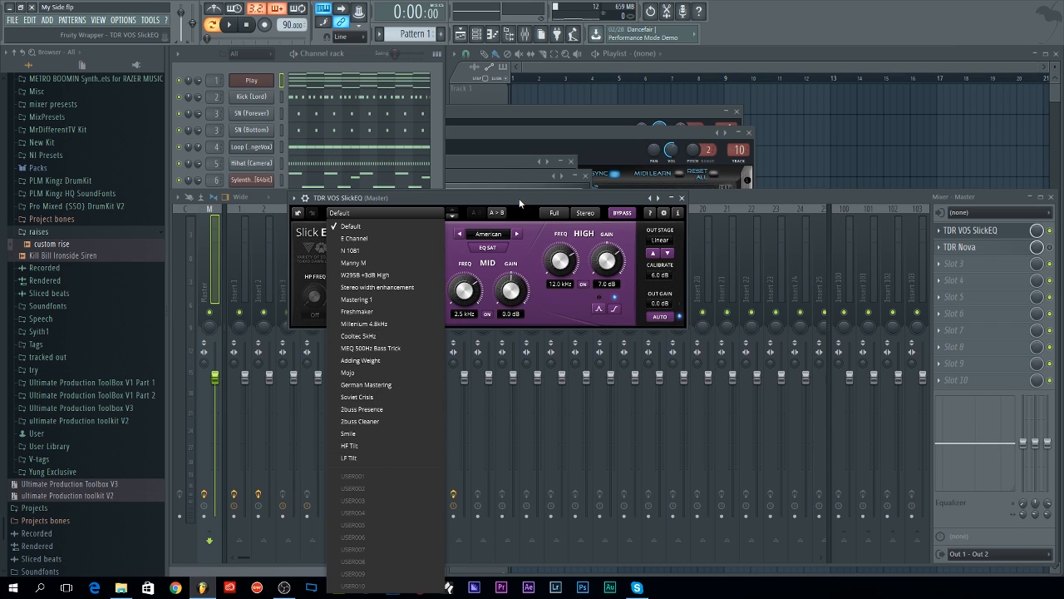
left_click(418, 218)
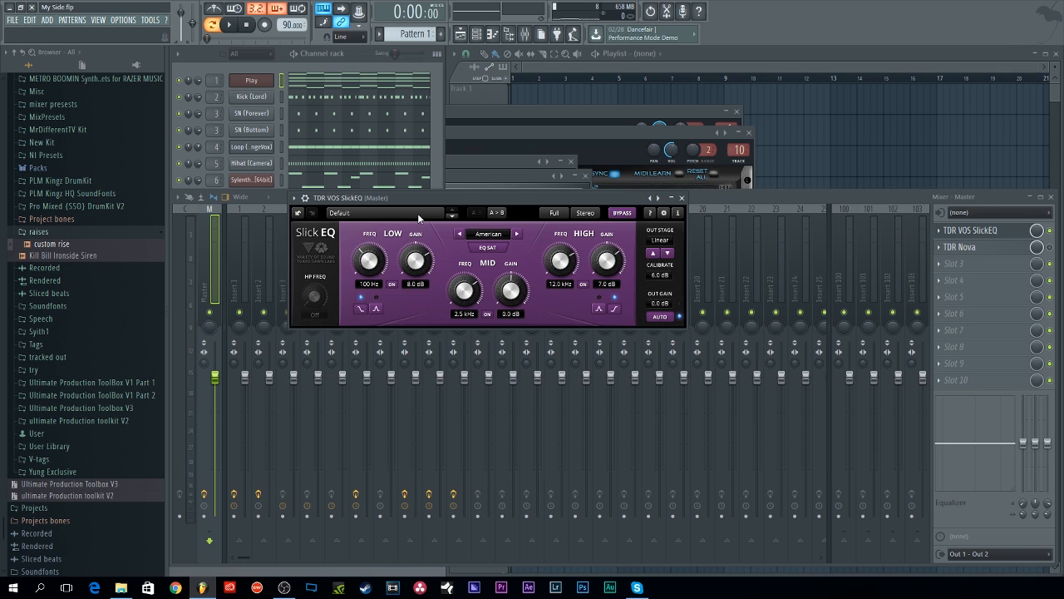
left_click(1049, 231)
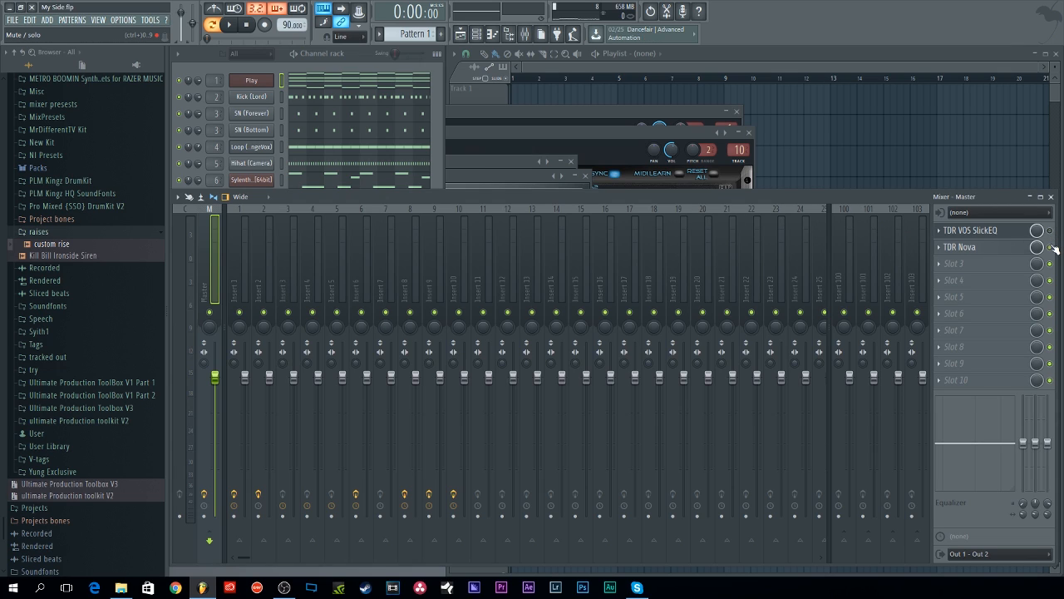
Step: Open the master's TDR Nova, reposition its window, and inspect its bands II, III and I
left_click(966, 248)
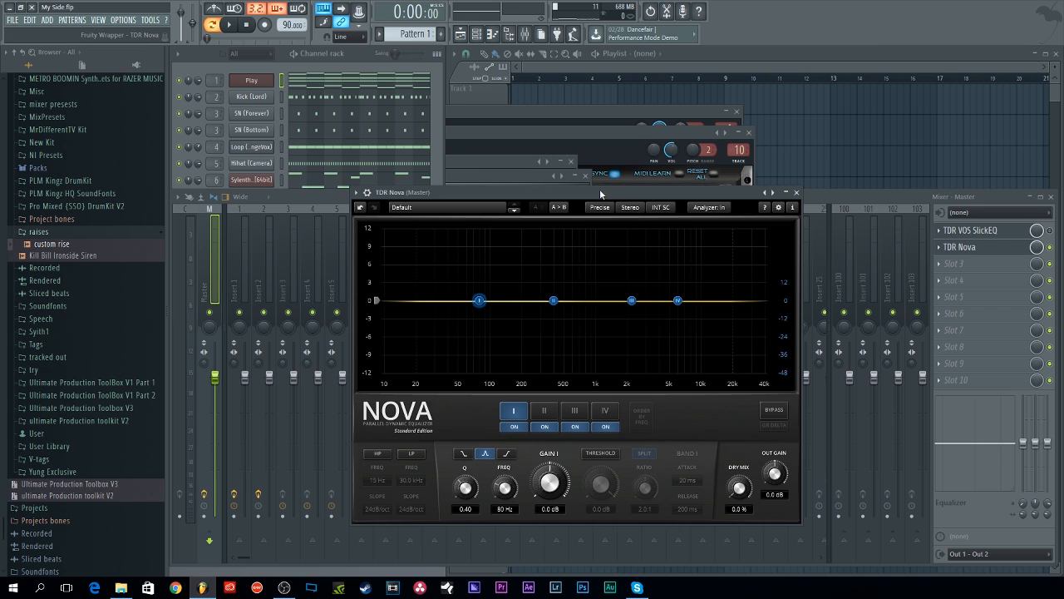
left_click_drag(601, 193, 505, 189)
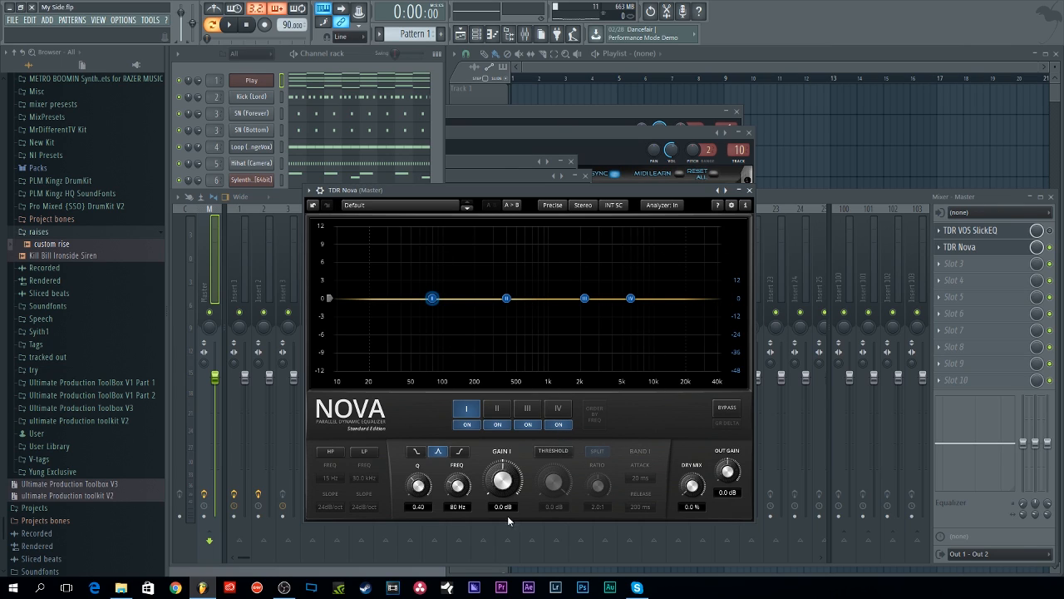
left_click(505, 413)
left_click(557, 410)
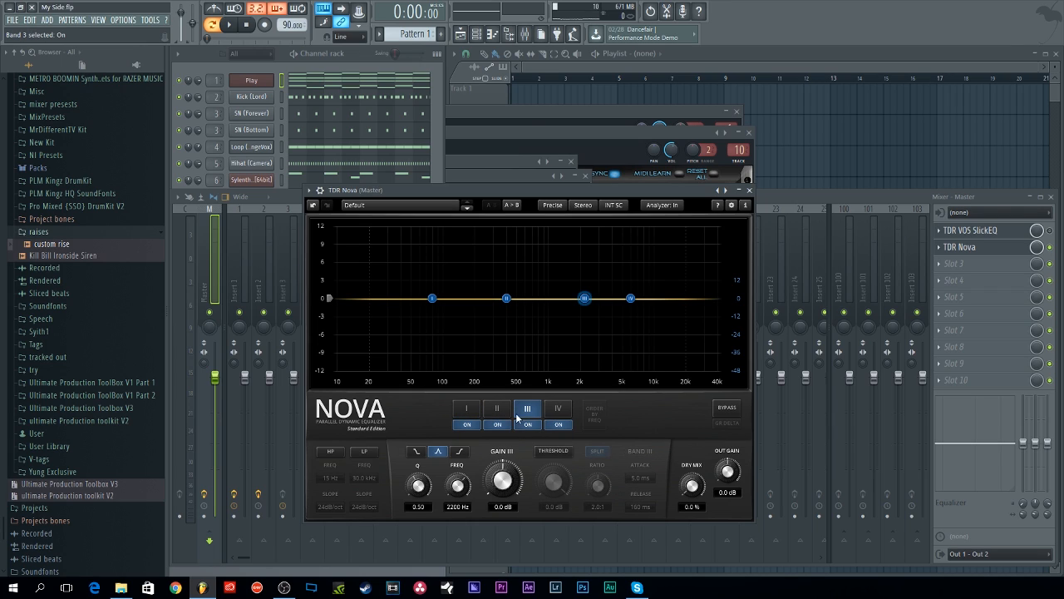
left_click(466, 412)
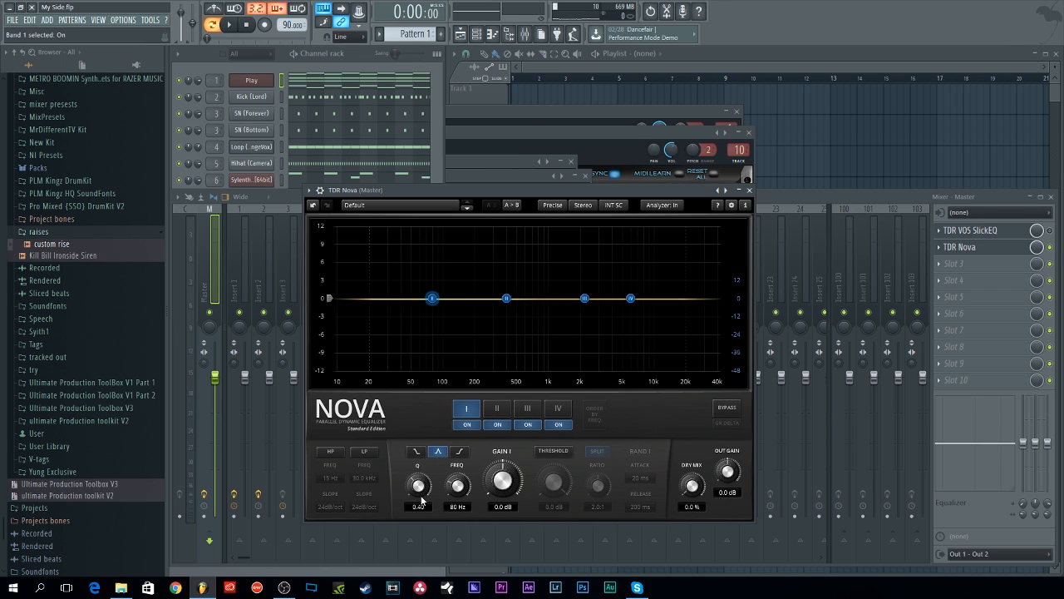
Step: Experiment with band I's gain, Q and frequency on the master TDR Nova, settling on a Q of 1.00 and a slight cut near 59 Hz
left_click_drag(431, 299, 429, 260)
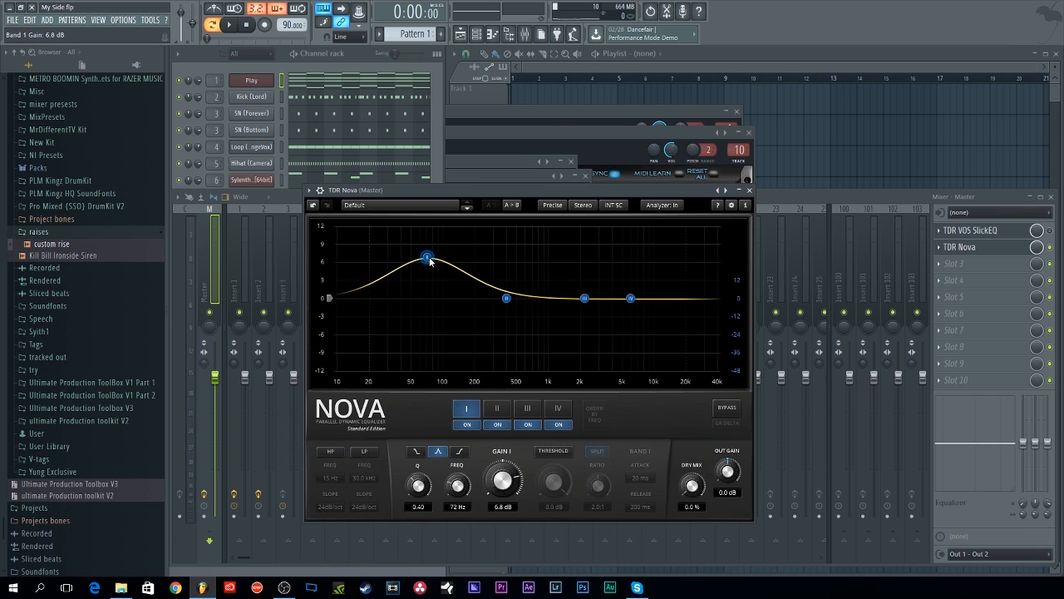
left_click_drag(418, 486, 419, 424)
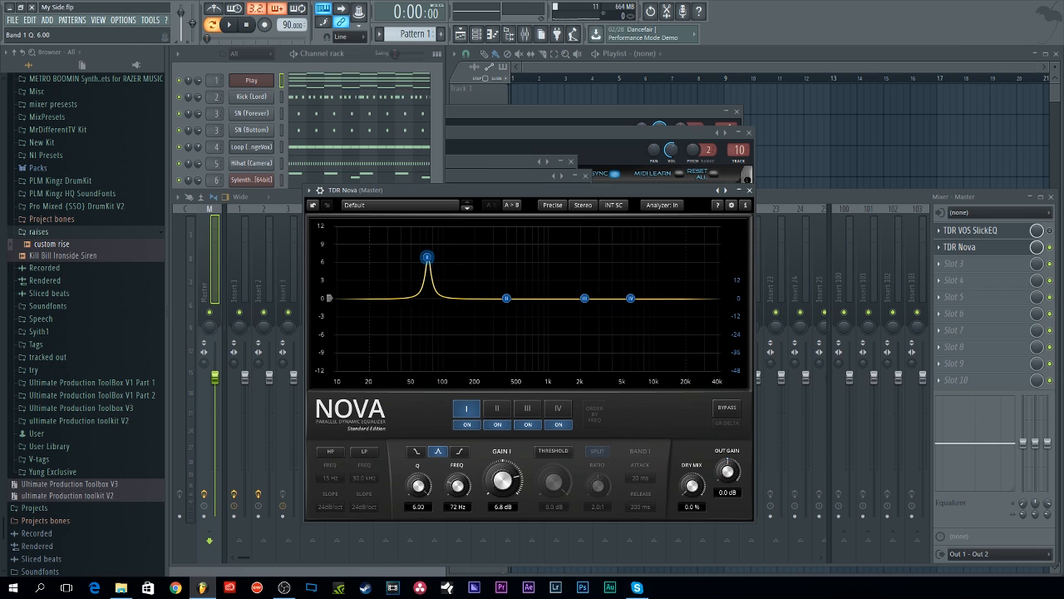
left_click_drag(418, 486, 456, 474)
double_click(419, 489)
left_click_drag(447, 257, 418, 307)
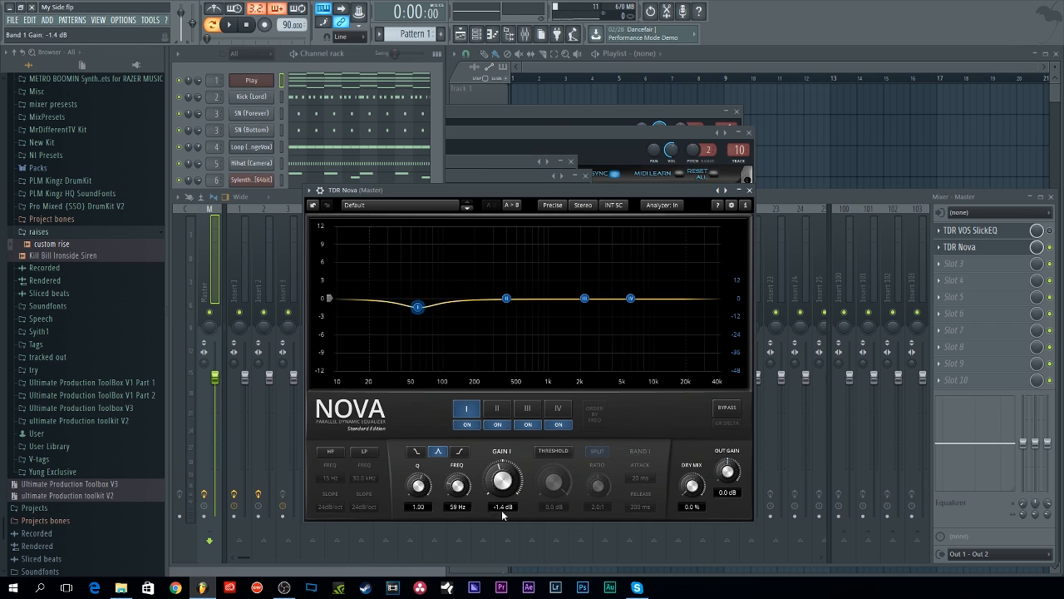
Step: Switch the low-pass filter on and off, and toggle band I off and back on
left_click(331, 451)
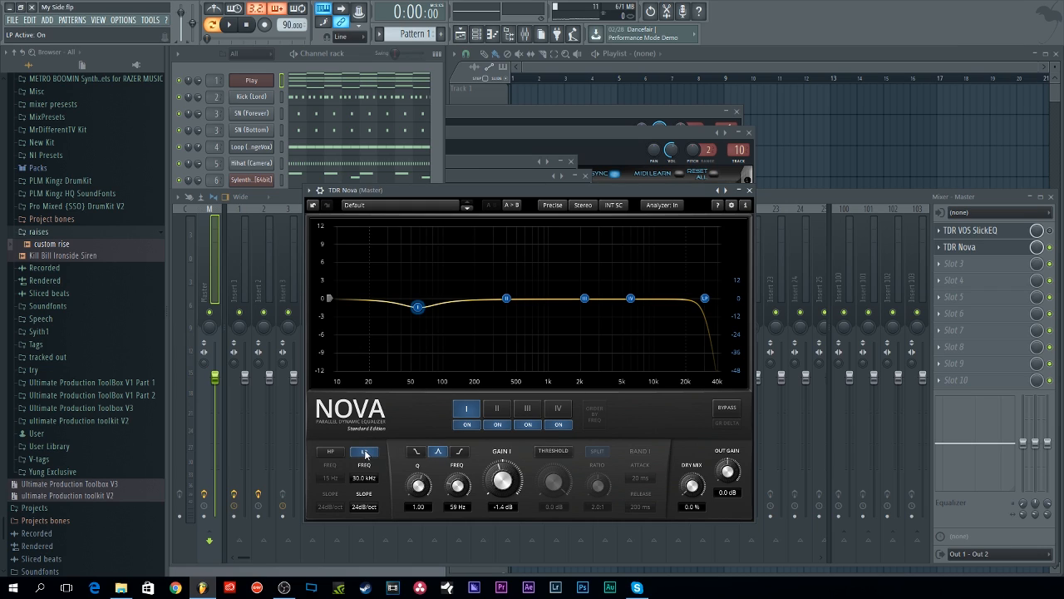
left_click(364, 452)
double_click(418, 307)
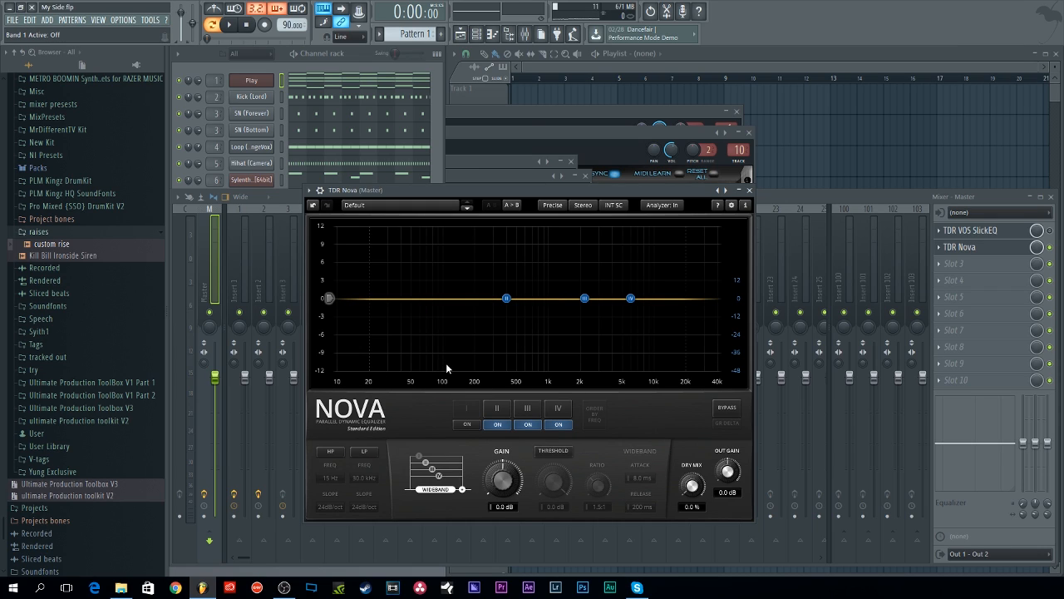
left_click(468, 425)
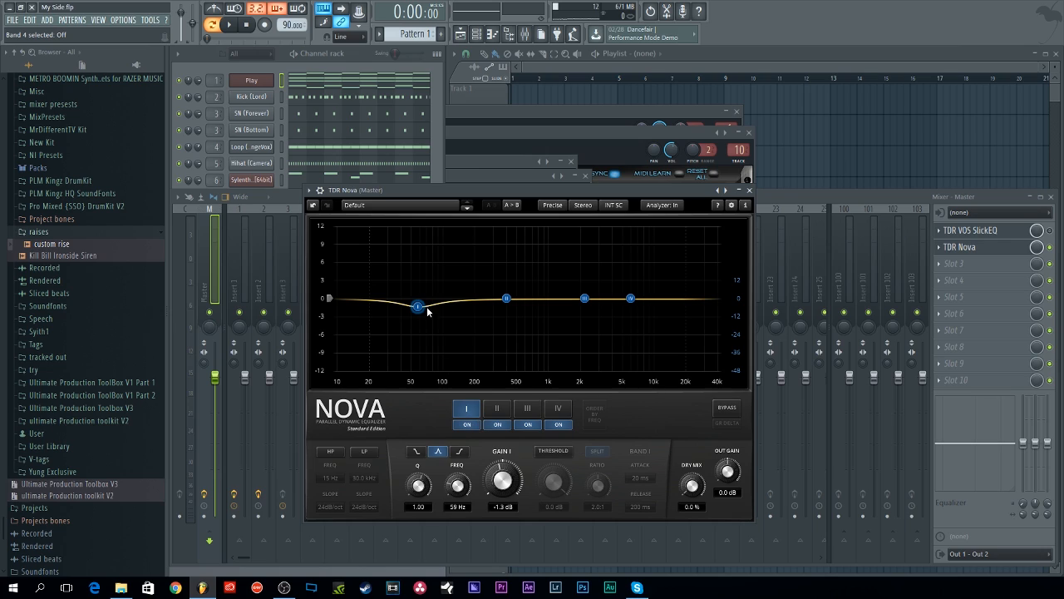
Step: Reset band I's gain to 0.0 dB and enable its dynamic threshold
double_click(513, 486)
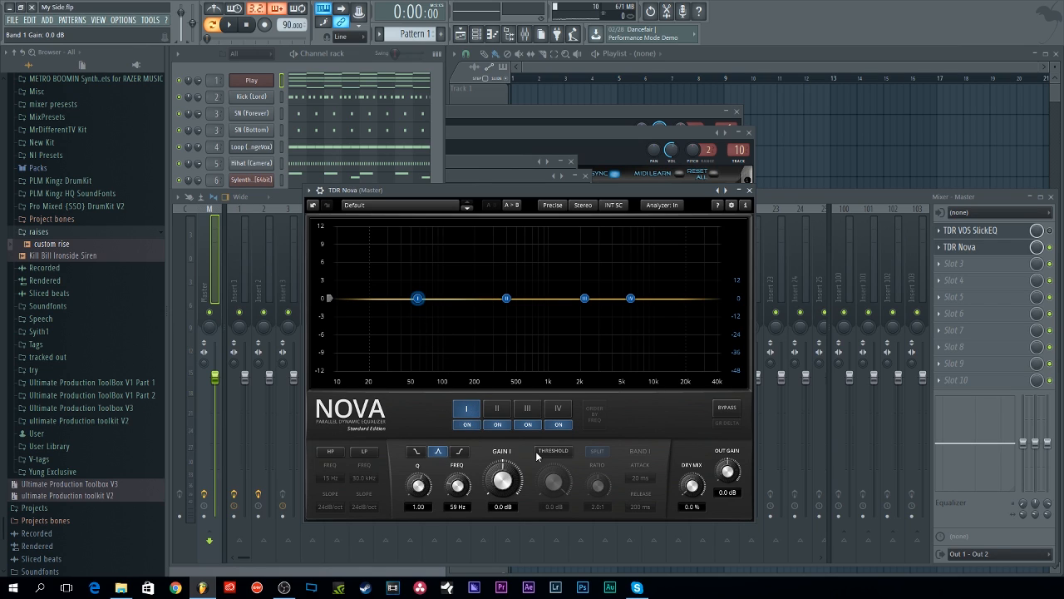
left_click(552, 451)
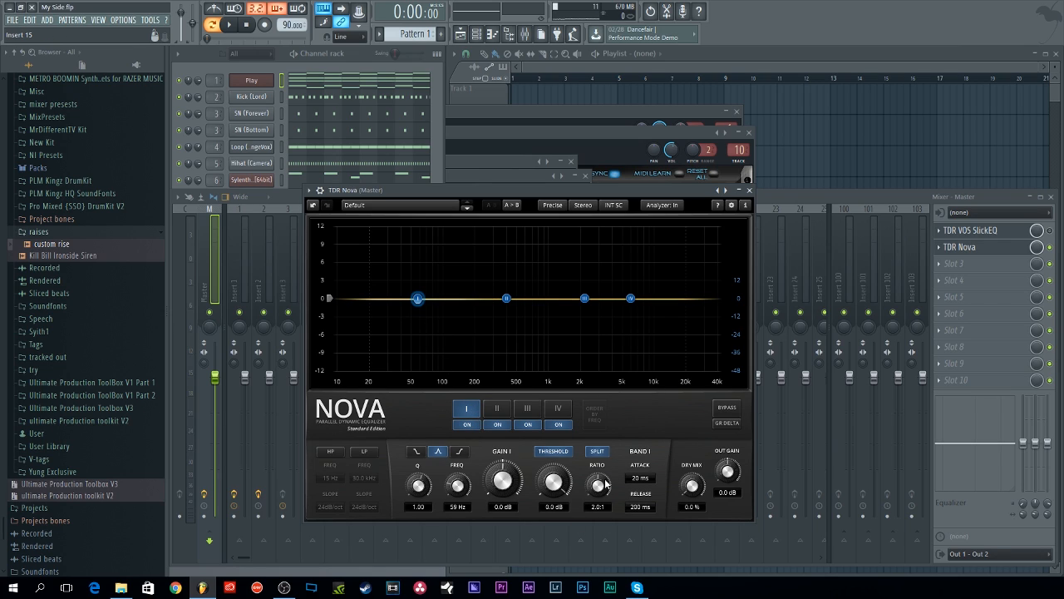
Step: Try a dynamic boost on band I near 74 Hz with a lowered threshold, then reset its gain
left_click_drag(417, 301, 428, 267)
left_click_drag(554, 482, 554, 514)
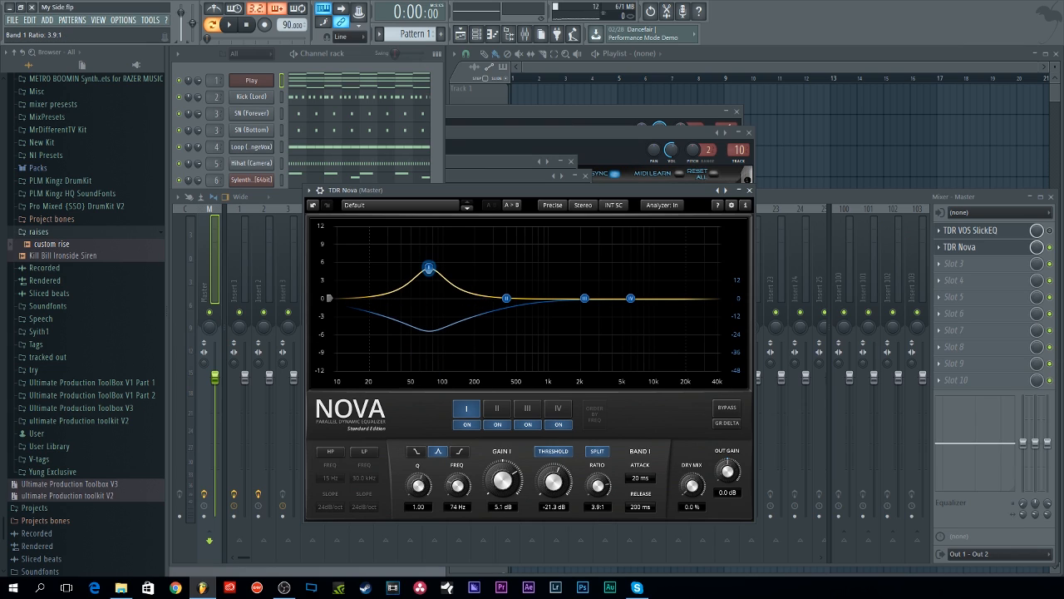
double_click(502, 481)
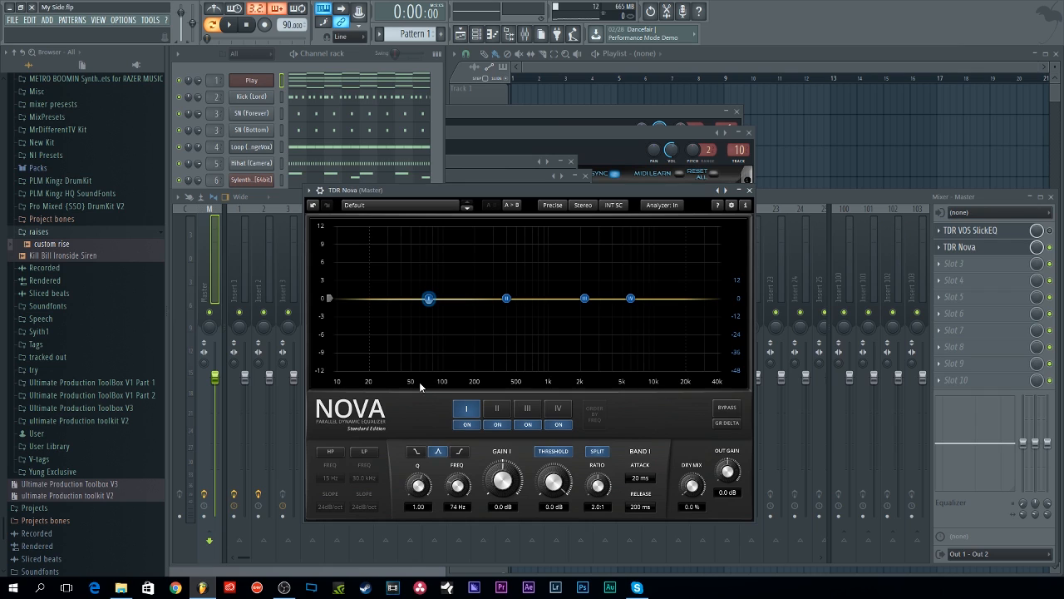
Step: Start playback and enable the high-pass filter at 30 Hz with a 12dB/oct slope
left_click(239, 26)
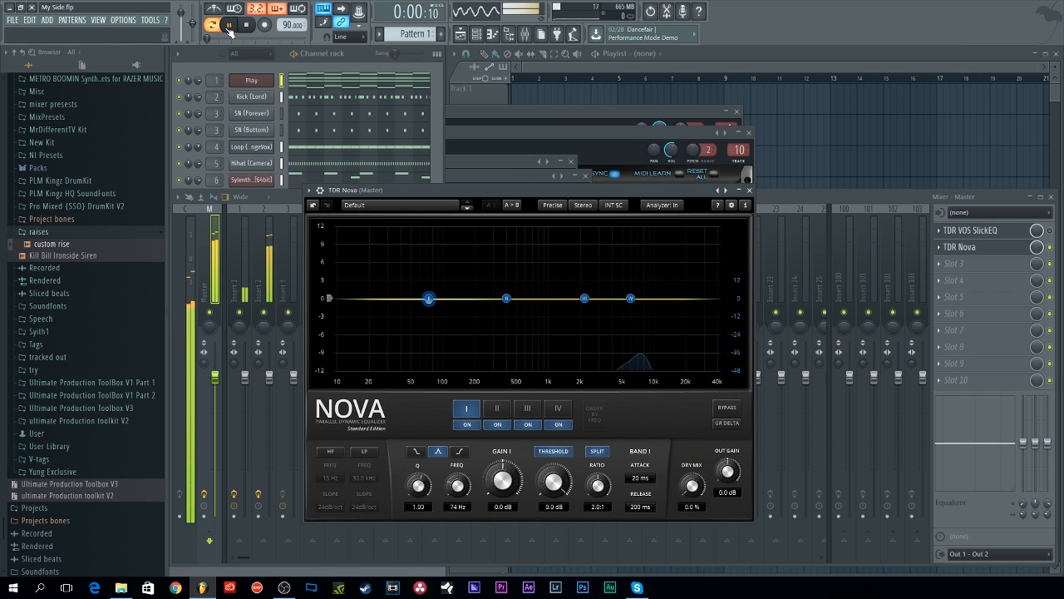
left_click(331, 452)
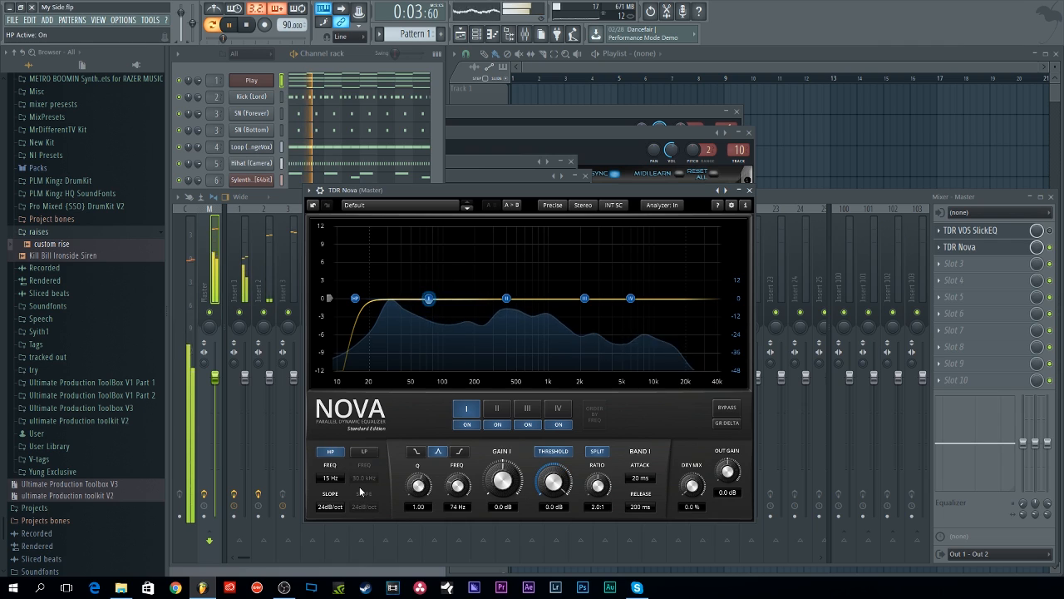
left_click_drag(333, 479, 333, 415)
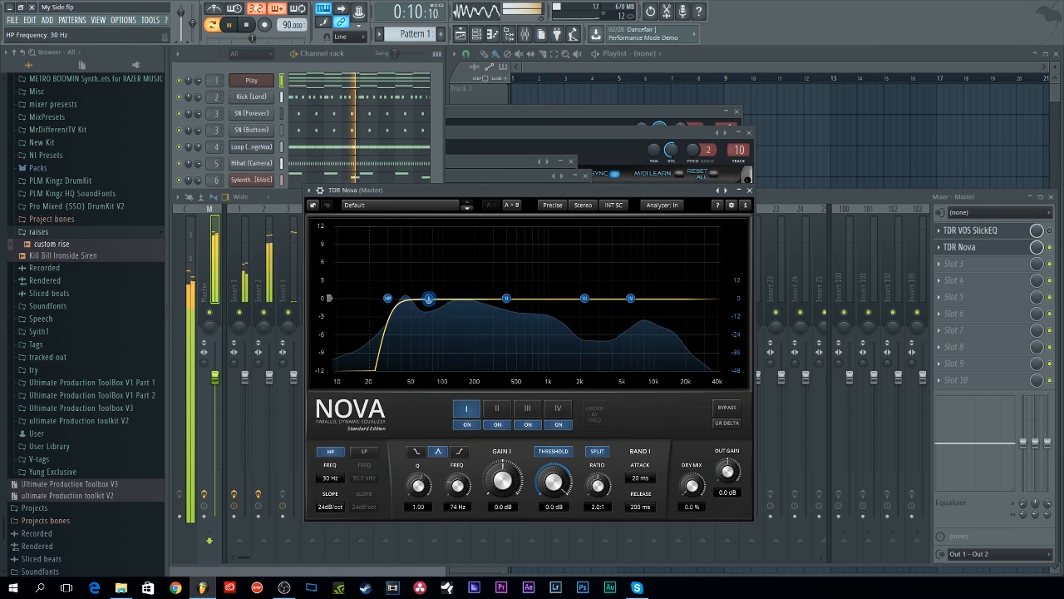
left_click(333, 507)
left_click(334, 530)
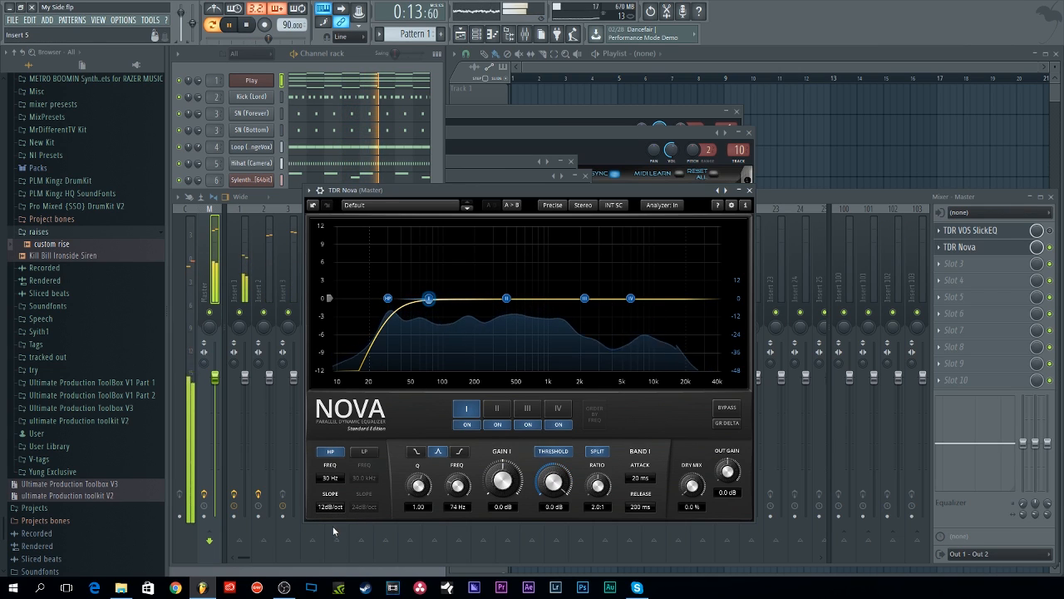
Step: Enable the low-pass filter at 16.3 kHz with a 12dB/oct slope
left_click(364, 451)
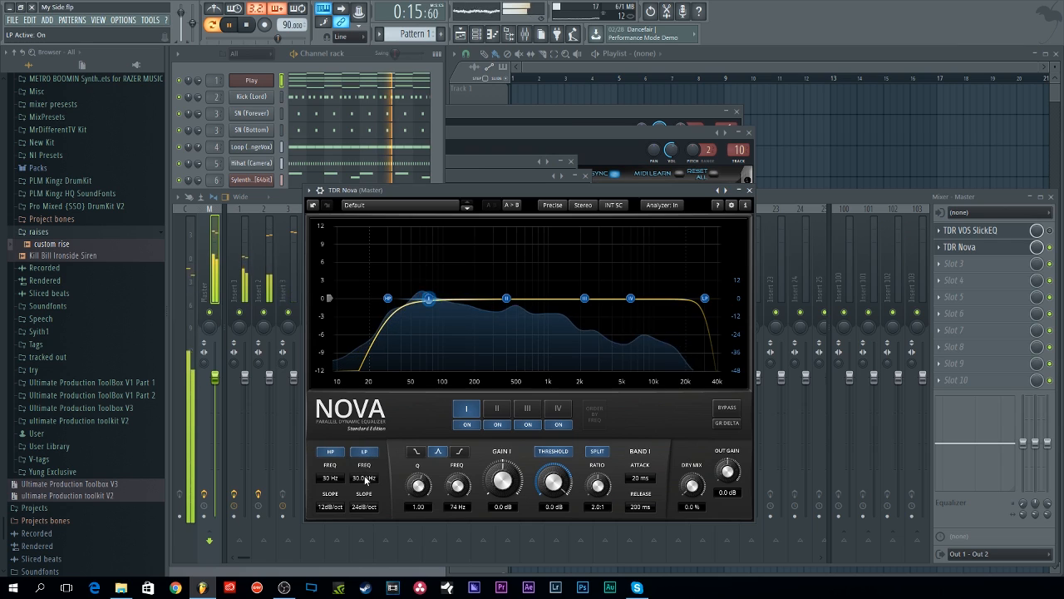
left_click_drag(365, 480, 365, 497)
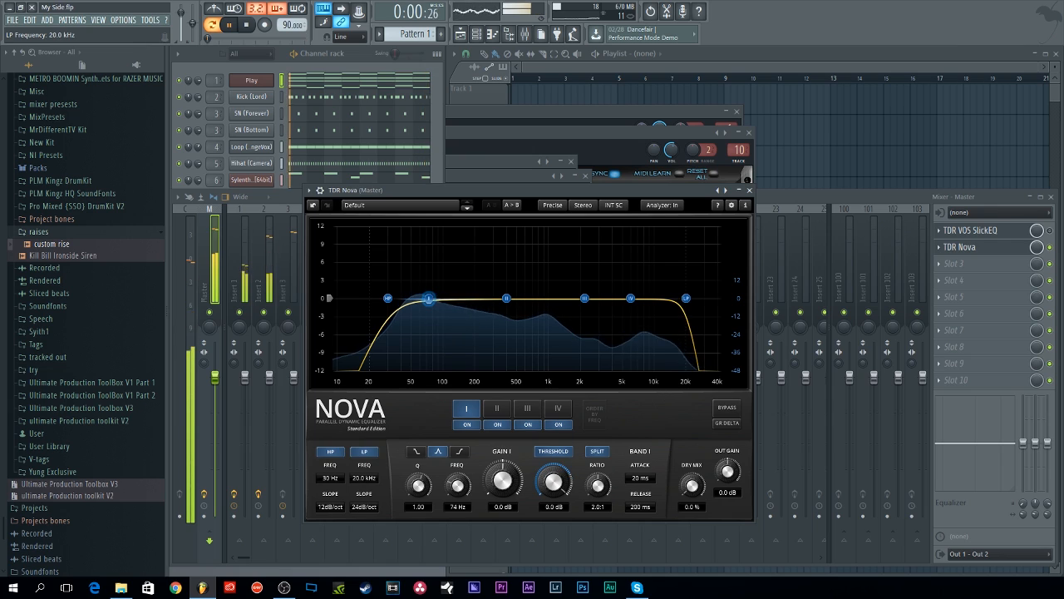
left_click(365, 506)
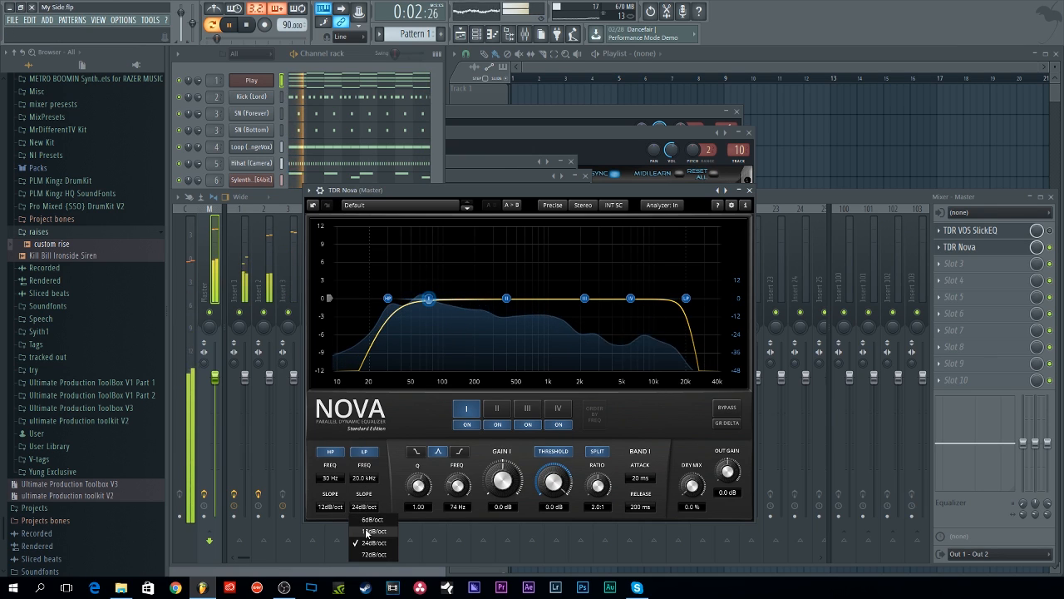
left_click(368, 532)
left_click_drag(364, 479, 364, 493)
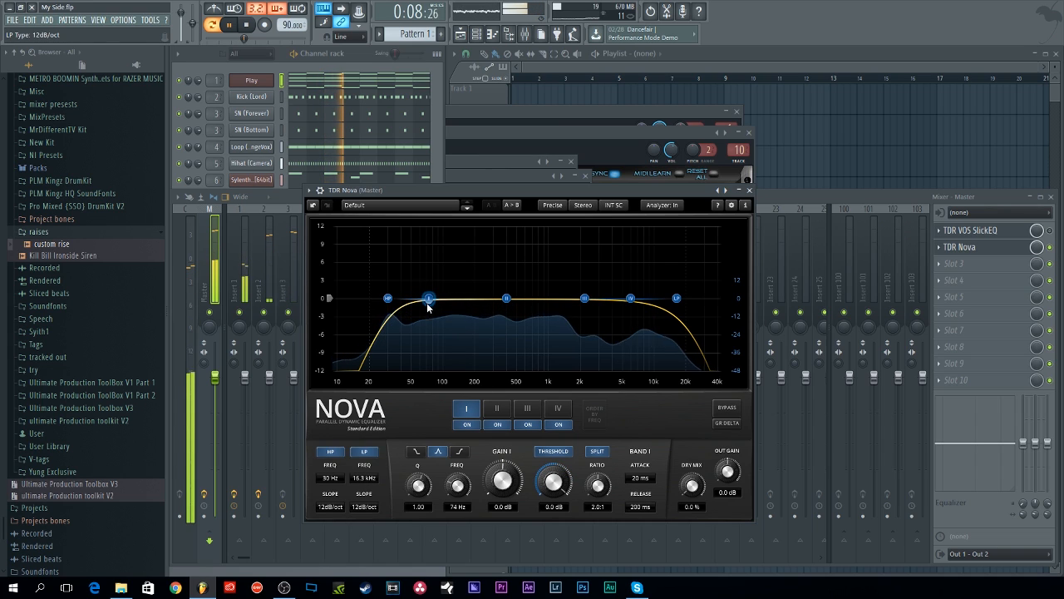
Step: Boost band I about 2.4 dB near 60 Hz and set its threshold to -12.1 dB
left_click_drag(429, 306, 417, 290)
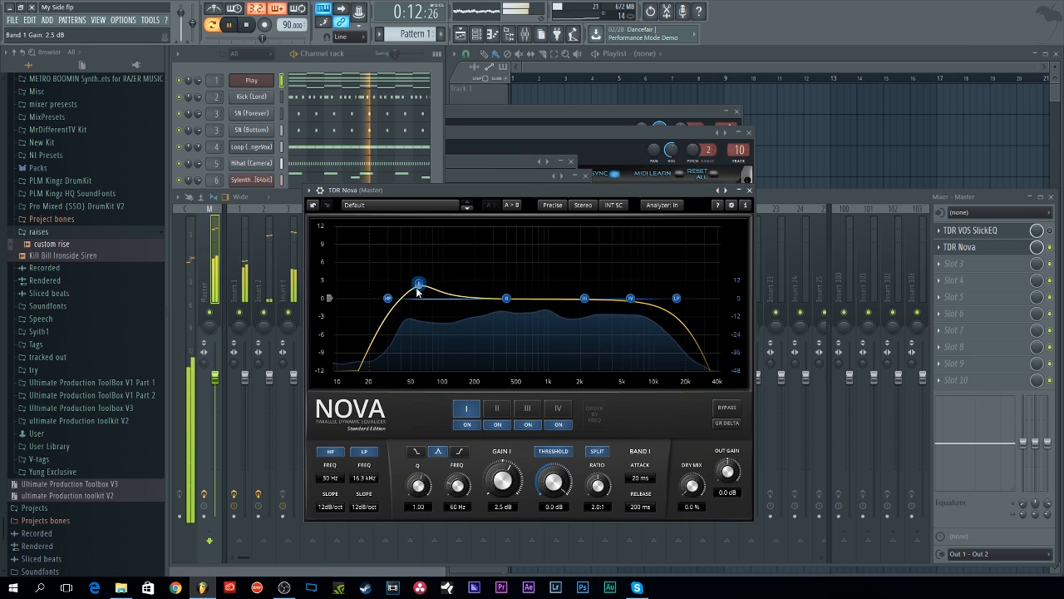
left_click_drag(553, 496, 553, 529)
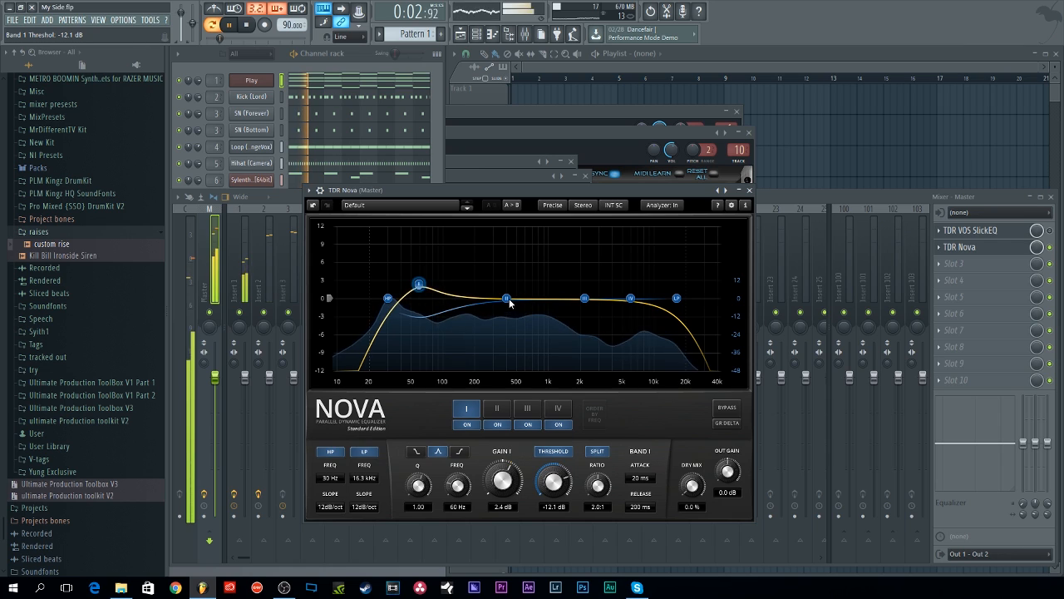
Step: Cut band II about 2.7 dB at 572 Hz with a Q of 1.30, toggling its dynamics on and off
mouse_move(509, 301)
left_mouse_down()
mouse_move(536, 296)
mouse_move(503, 303)
mouse_move(523, 314)
left_mouse_up()
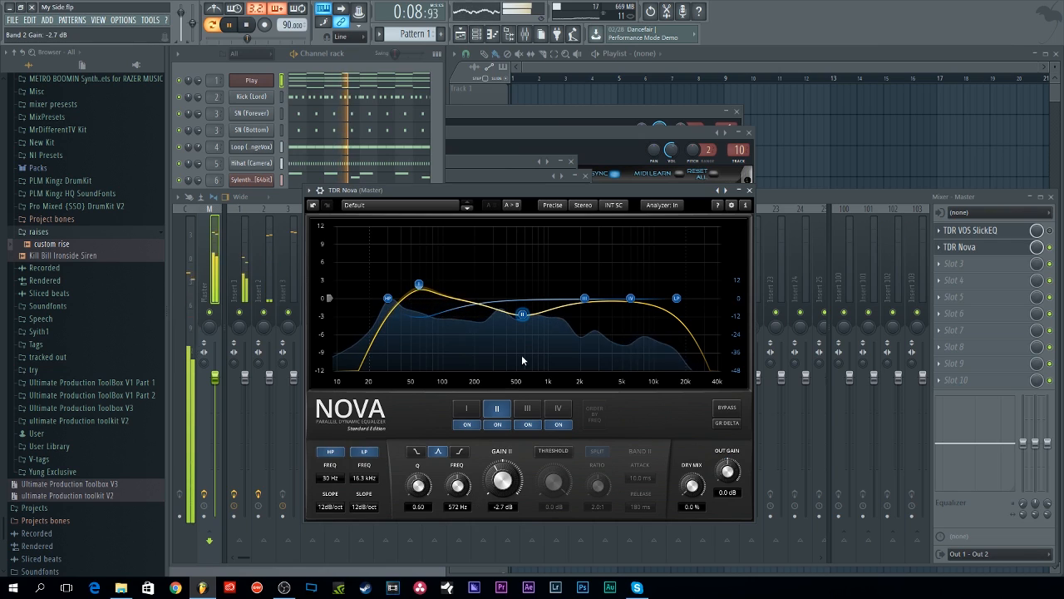
left_click_drag(418, 486, 419, 478)
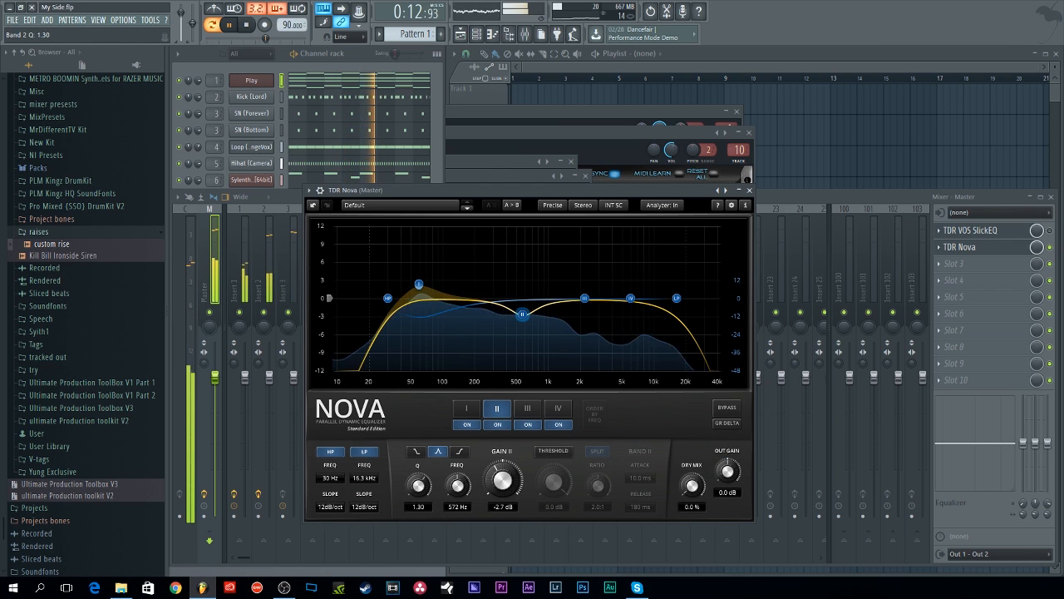
left_click(553, 453)
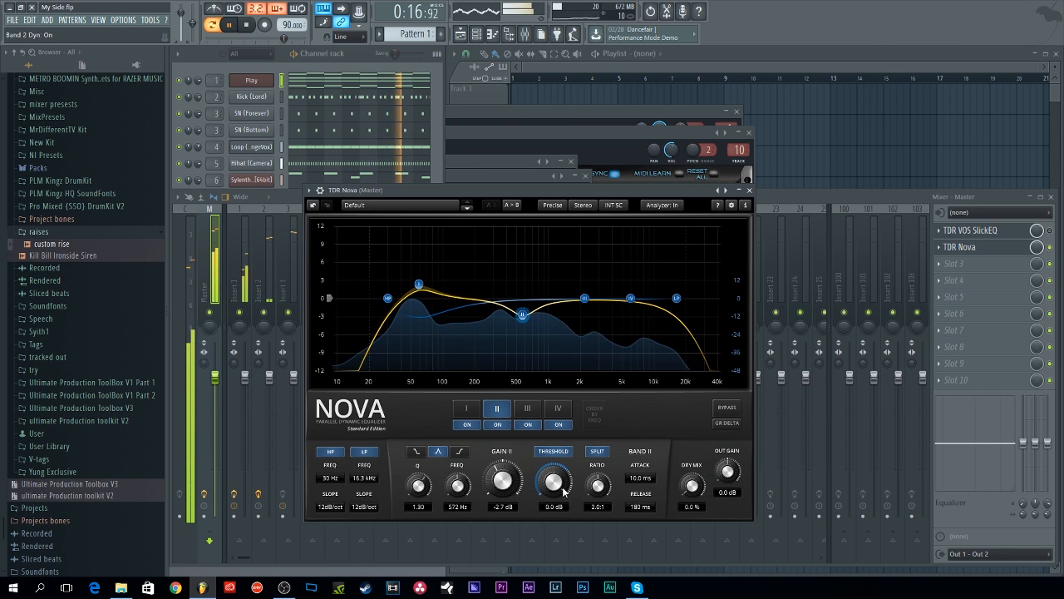
left_click(597, 452)
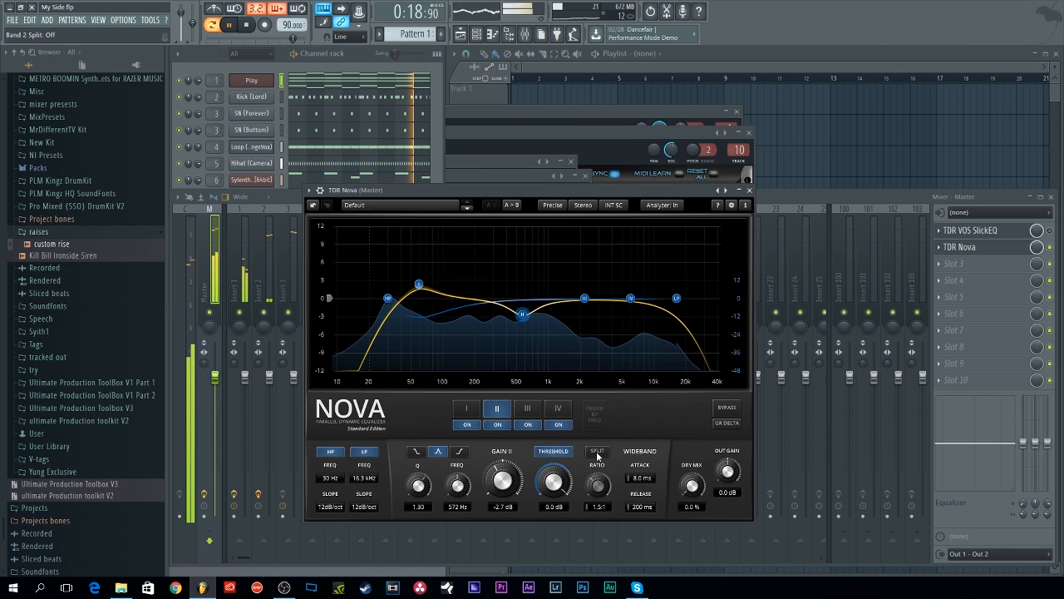
left_click(553, 452)
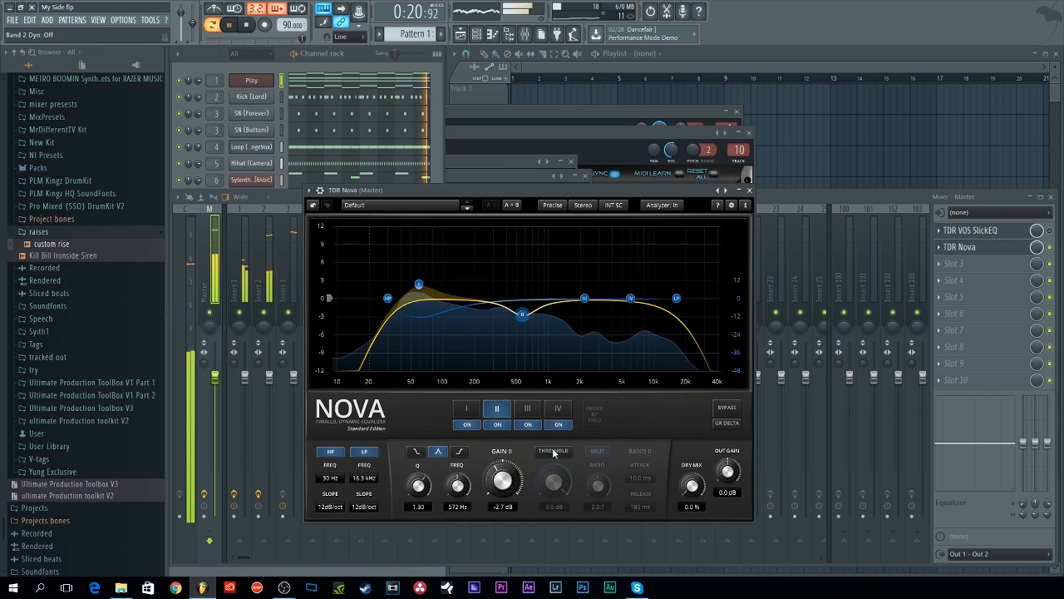
Step: Move band IV up to about 6.9 kHz, then disable and re-enable the band
left_click_drag(630, 298, 636, 288)
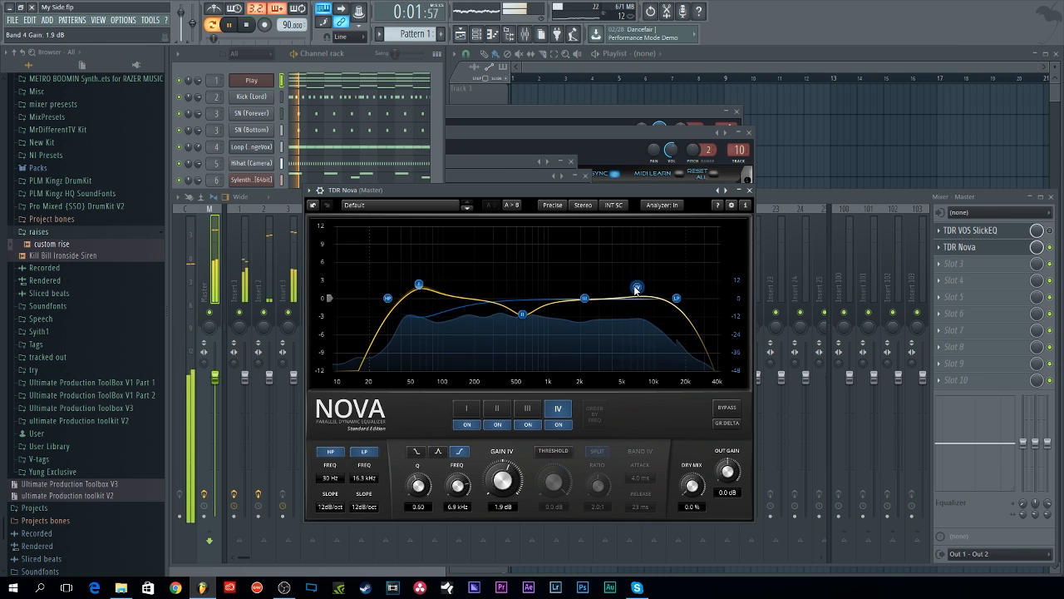
double_click(634, 295)
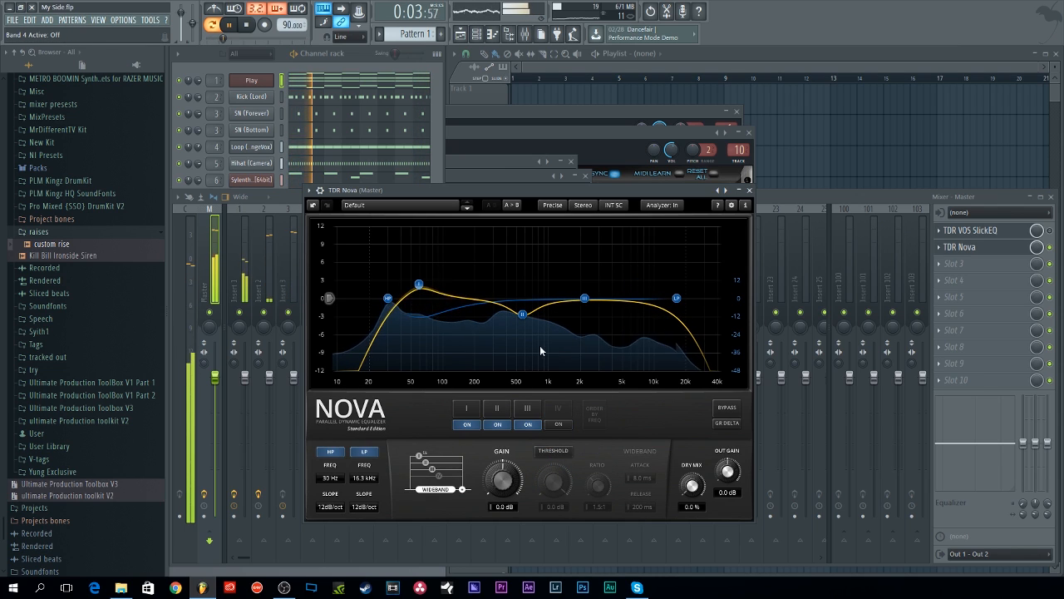
left_click(558, 424)
Step: Boost band III about 2.1 dB at 2420 Hz with a Q of 1.69
left_click_drag(584, 298, 595, 292)
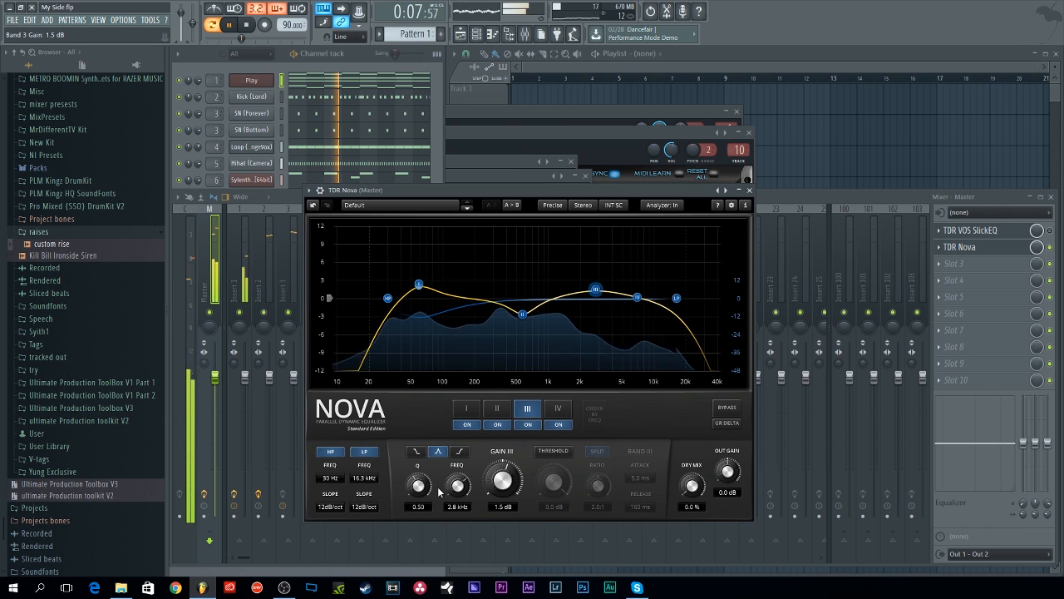
left_click_drag(418, 486, 418, 445)
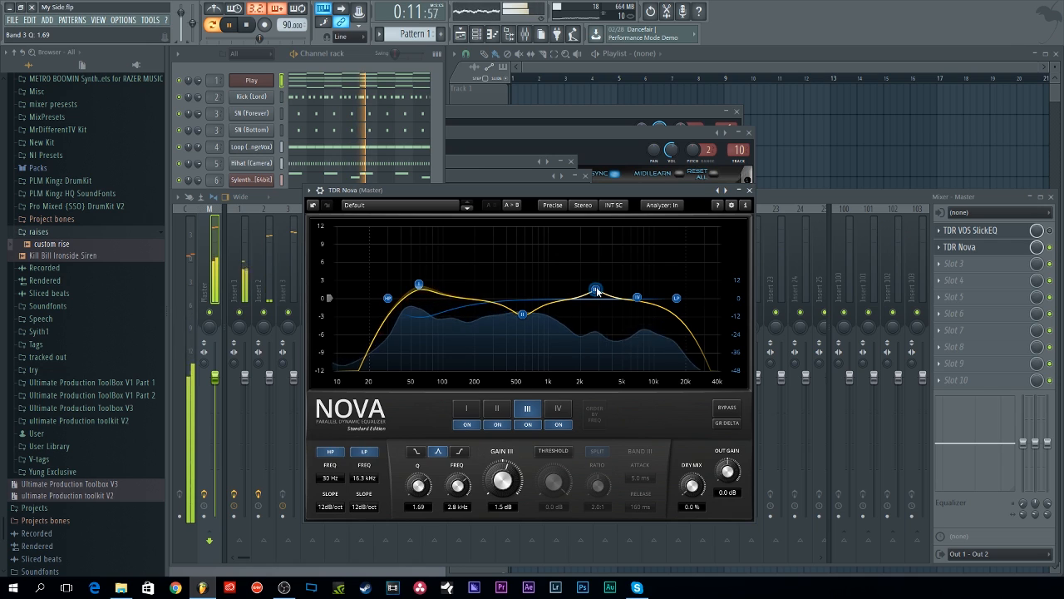
left_click_drag(597, 290, 590, 287)
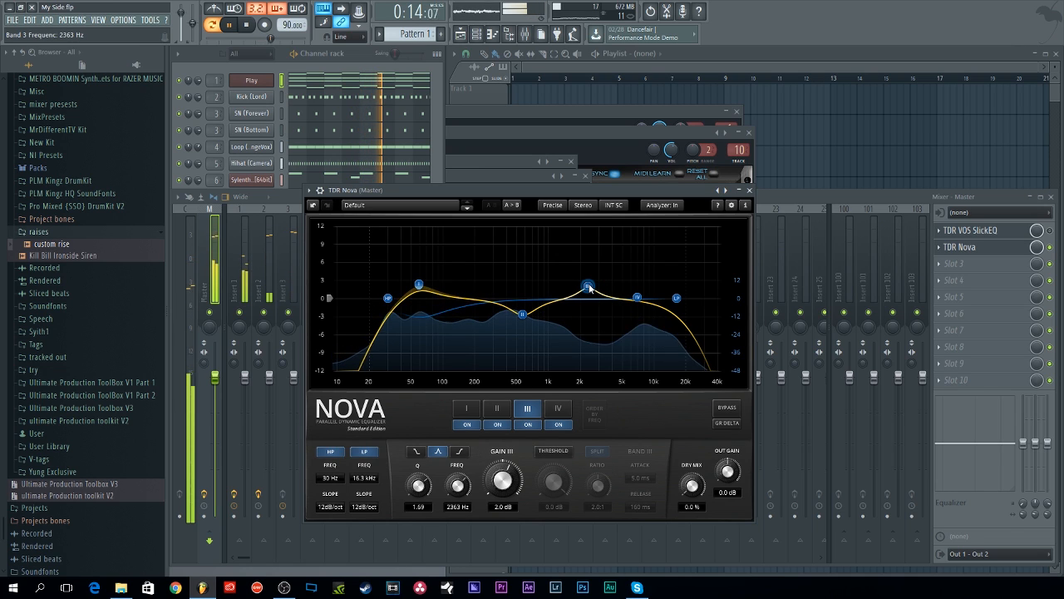
Step: Close the TDR Nova window, stop playback, and reopen Nova, moving its window higher above the mixer
left_click(1029, 249)
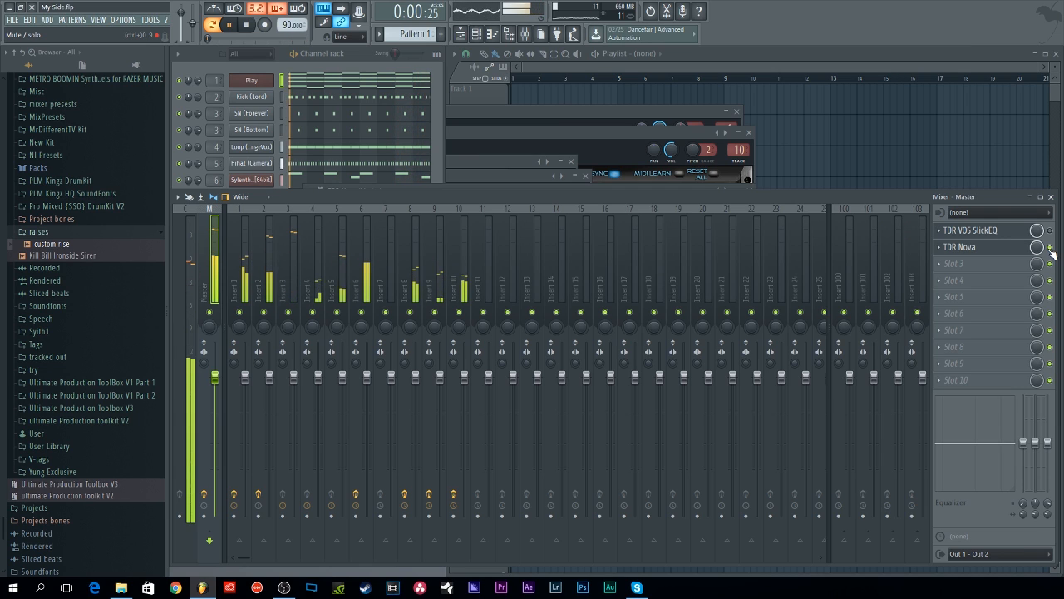
key("space")
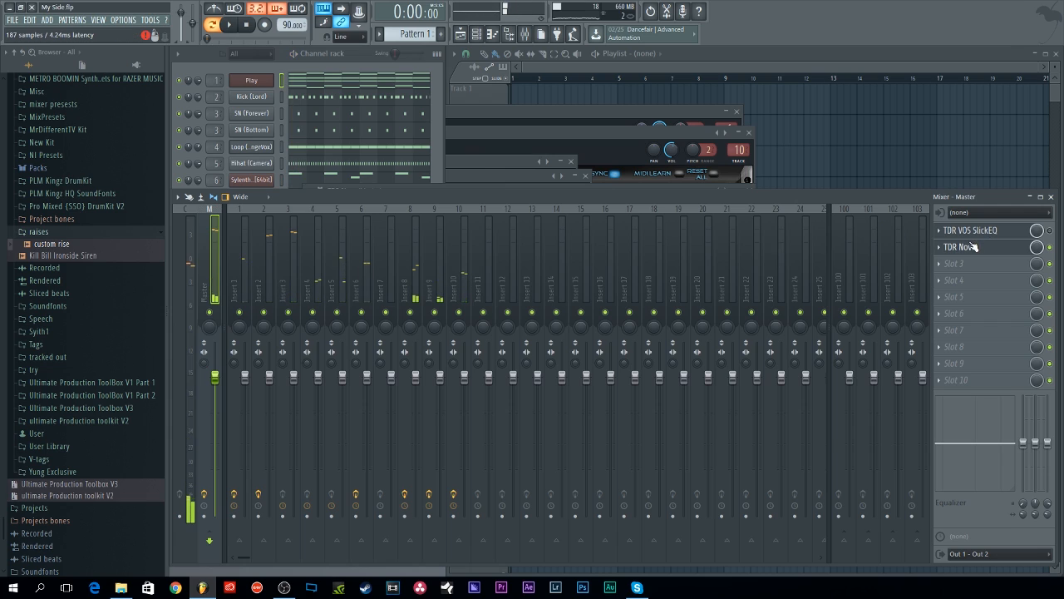
left_click(962, 247)
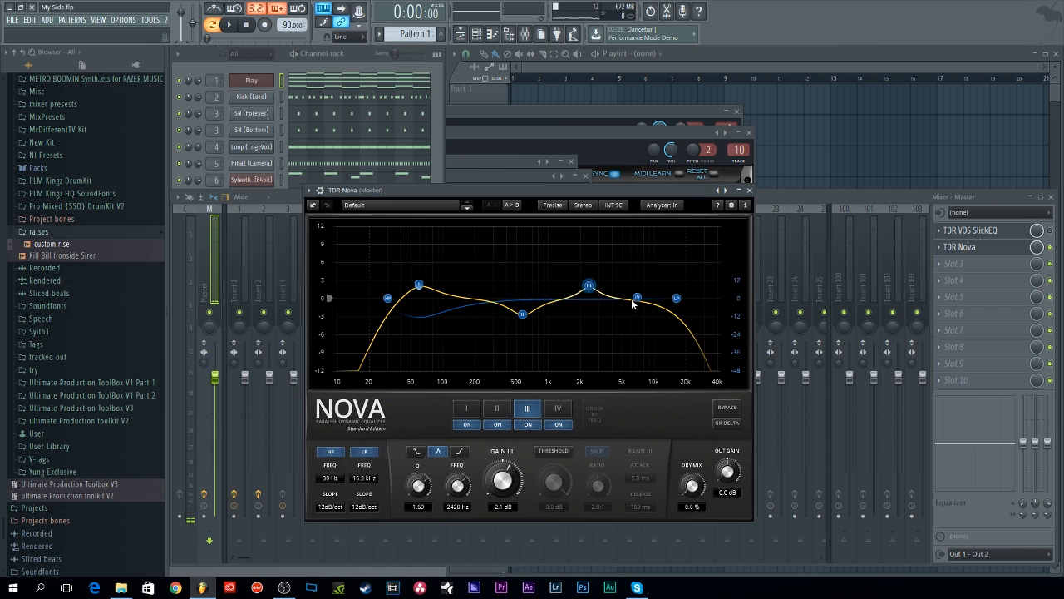
left_click_drag(559, 185, 556, 136)
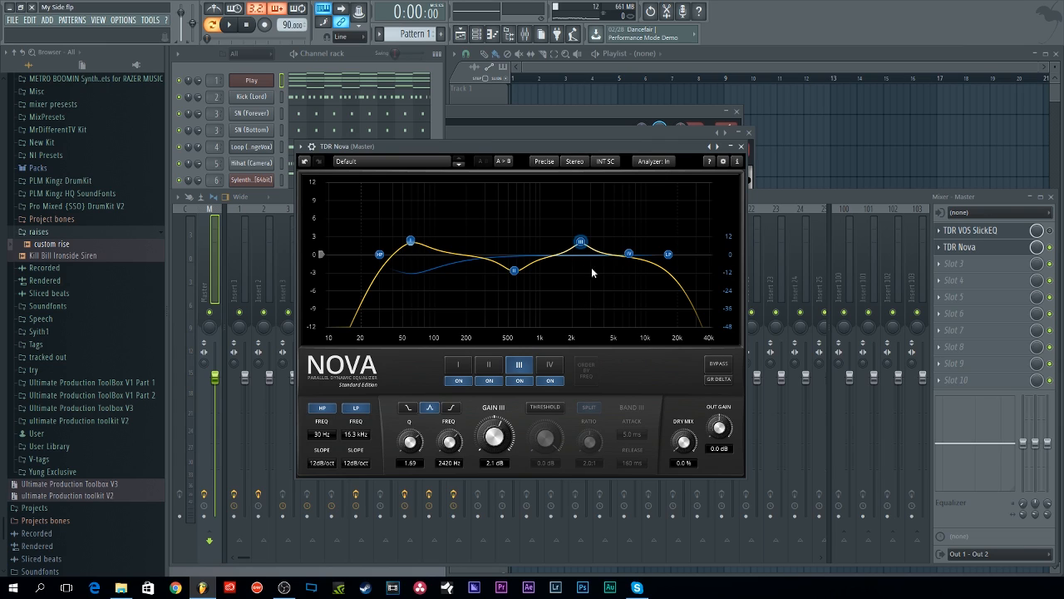
left_click(657, 162)
left_click(574, 162)
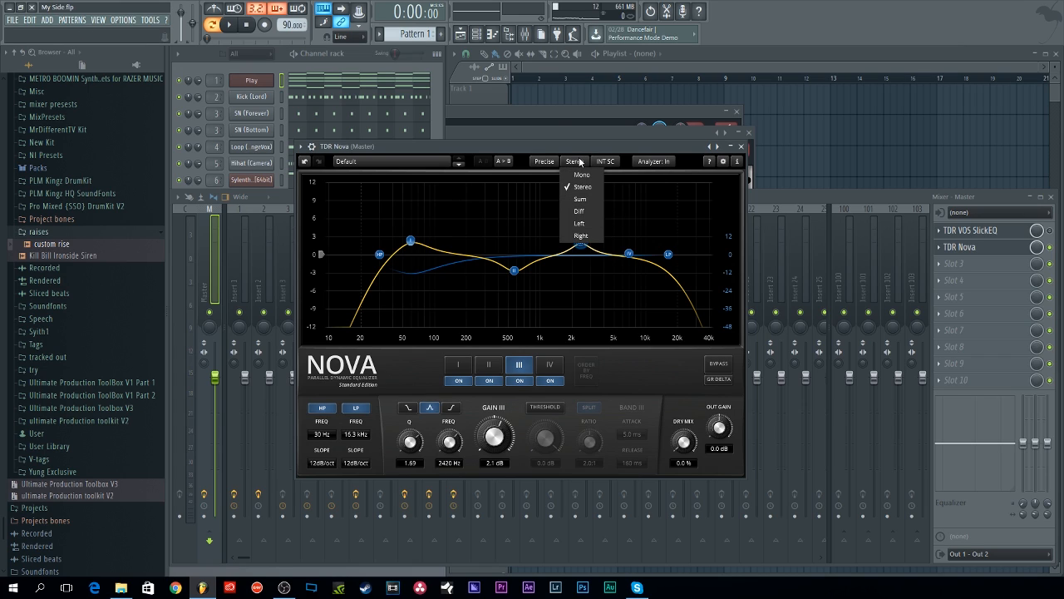
left_click(580, 163)
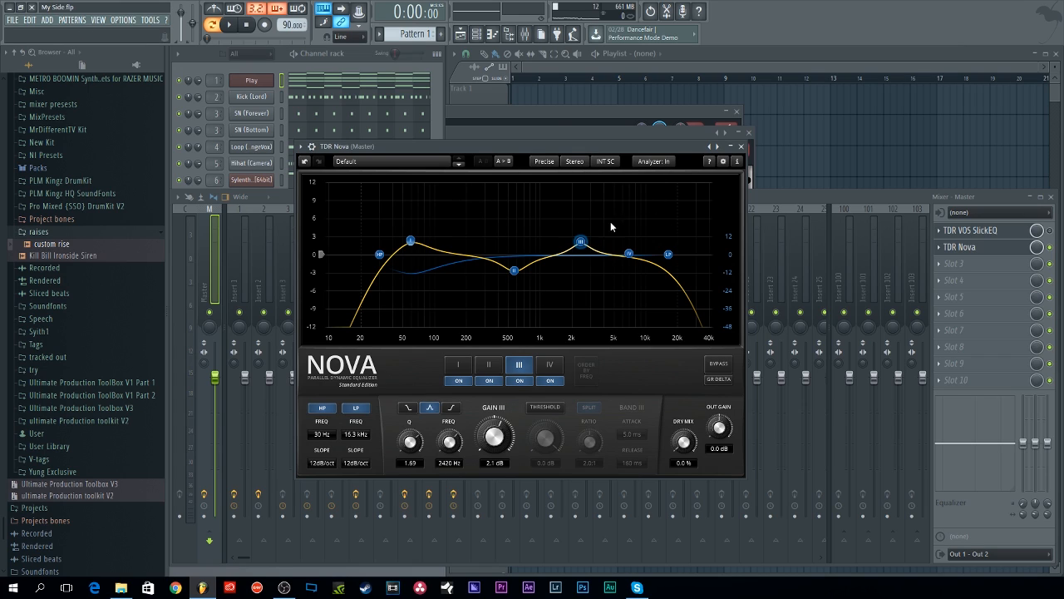
left_click(575, 162)
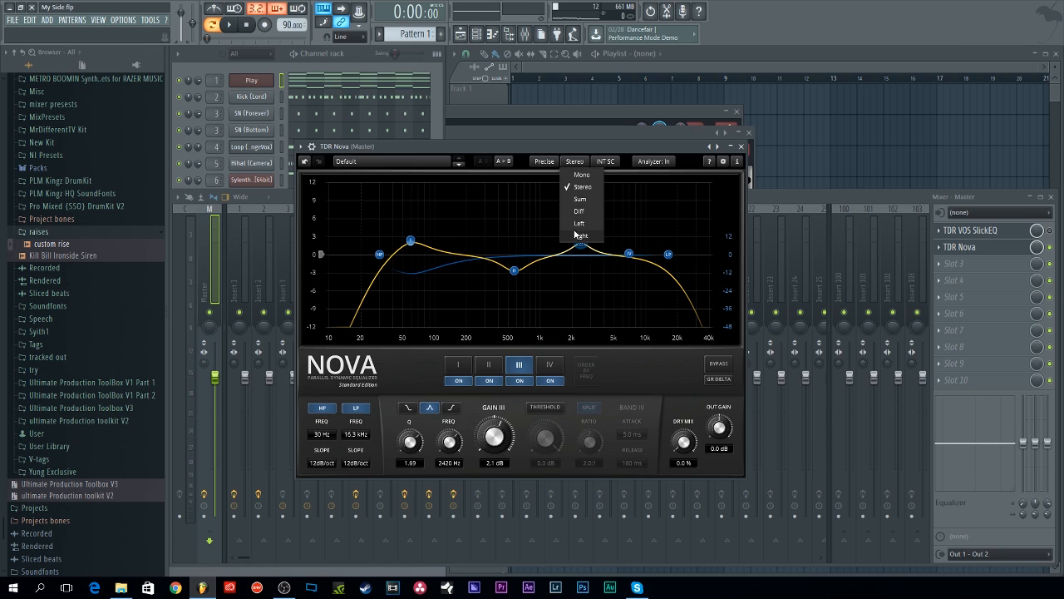
left_click(598, 159)
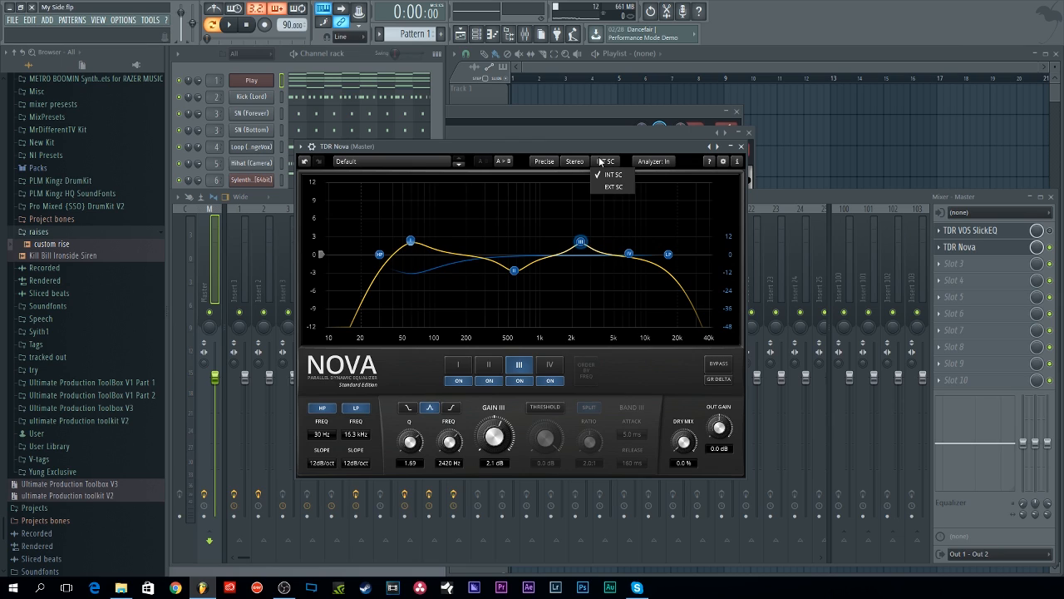
left_click(600, 160)
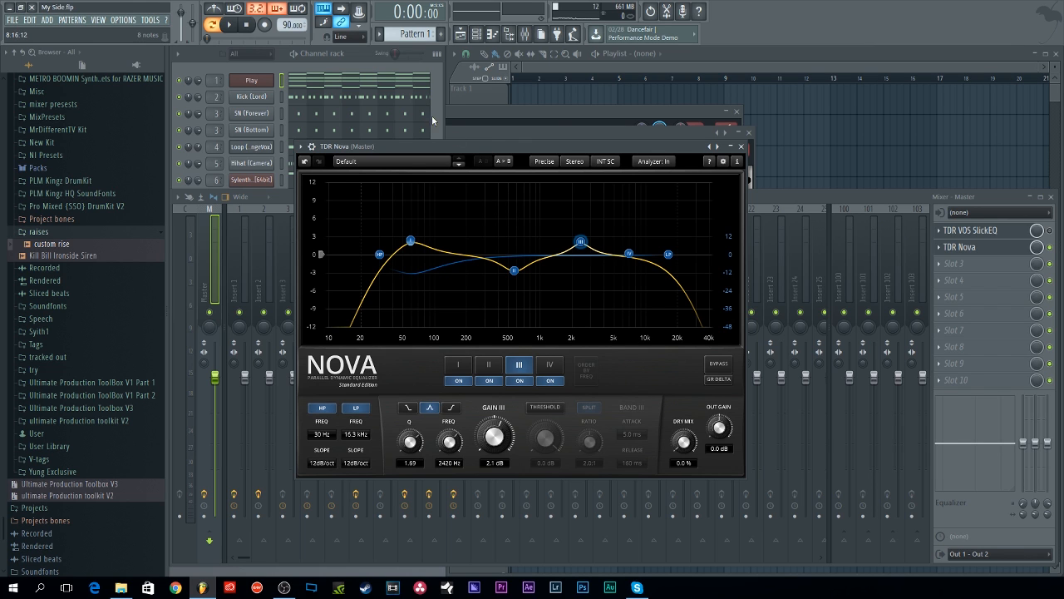
Step: Move the TDR Nova window toward the upper left and make an editor thumbnail for it
mouse_move(449, 146)
left_mouse_down()
mouse_move(475, 177)
mouse_move(450, 160)
left_mouse_up()
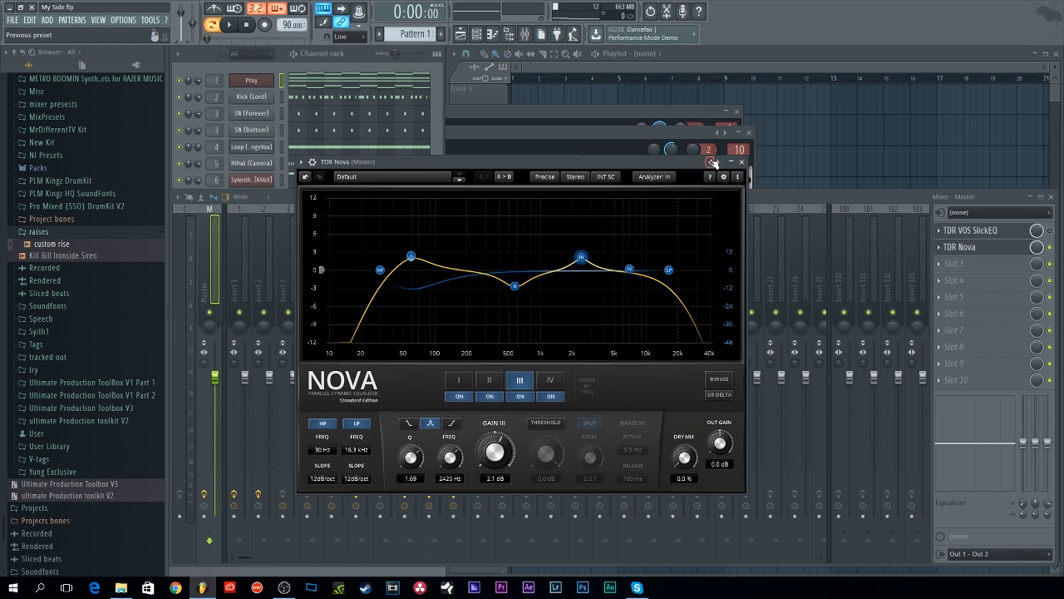
left_click_drag(674, 161, 488, 75)
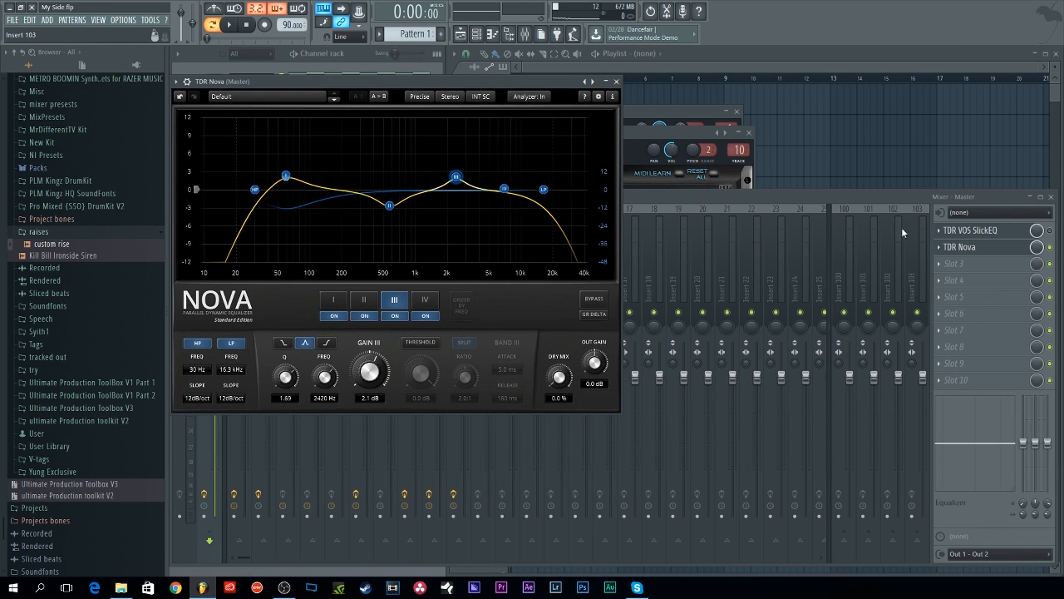
left_click(177, 82)
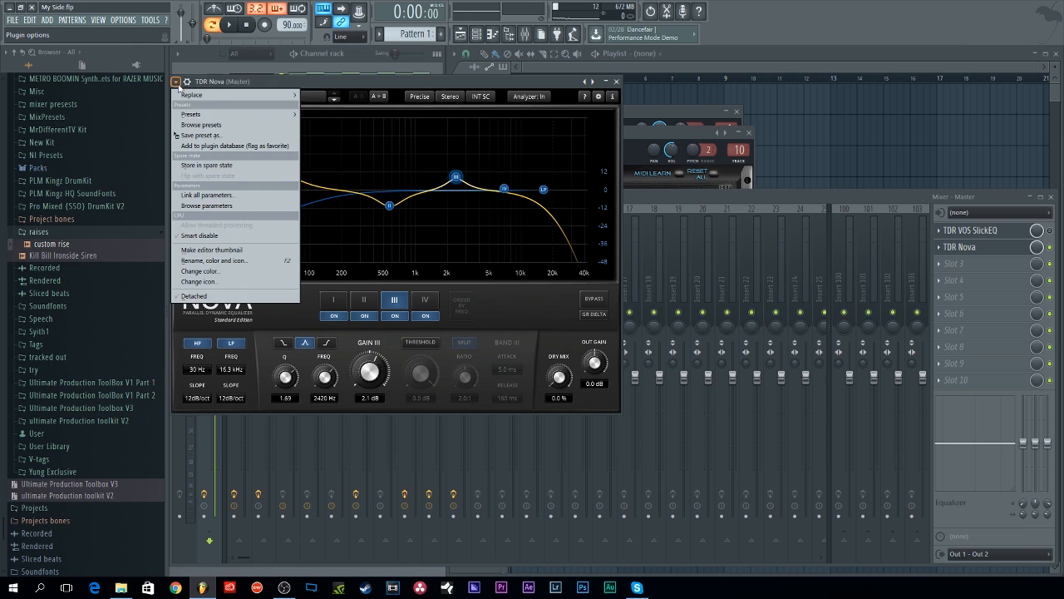
left_click(197, 248)
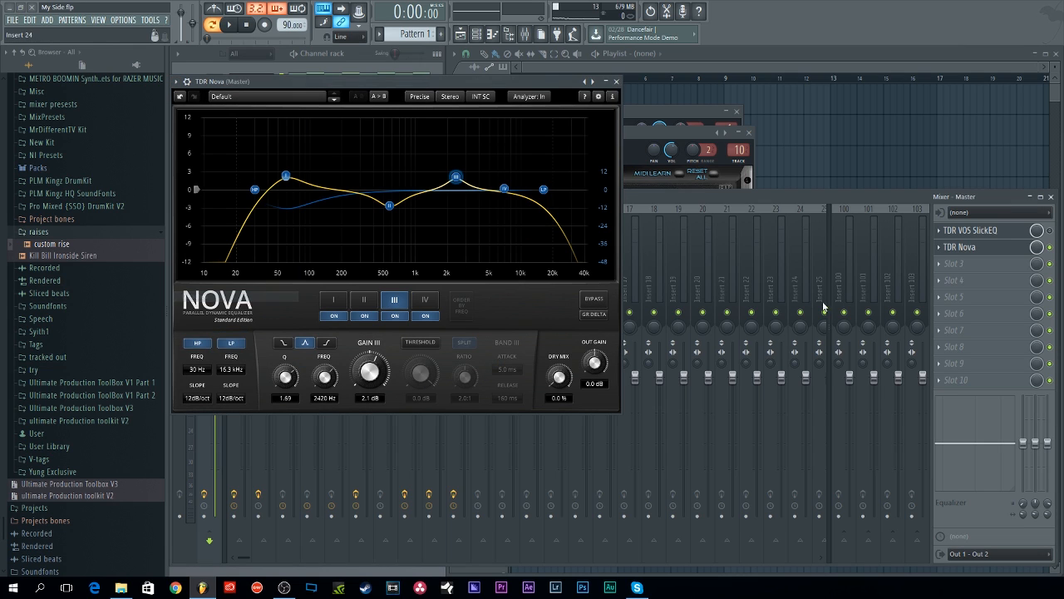
Step: Open the master's SlickEQ window, place it to the right of Nova, and set it to detached
left_click(997, 247)
left_click(996, 247)
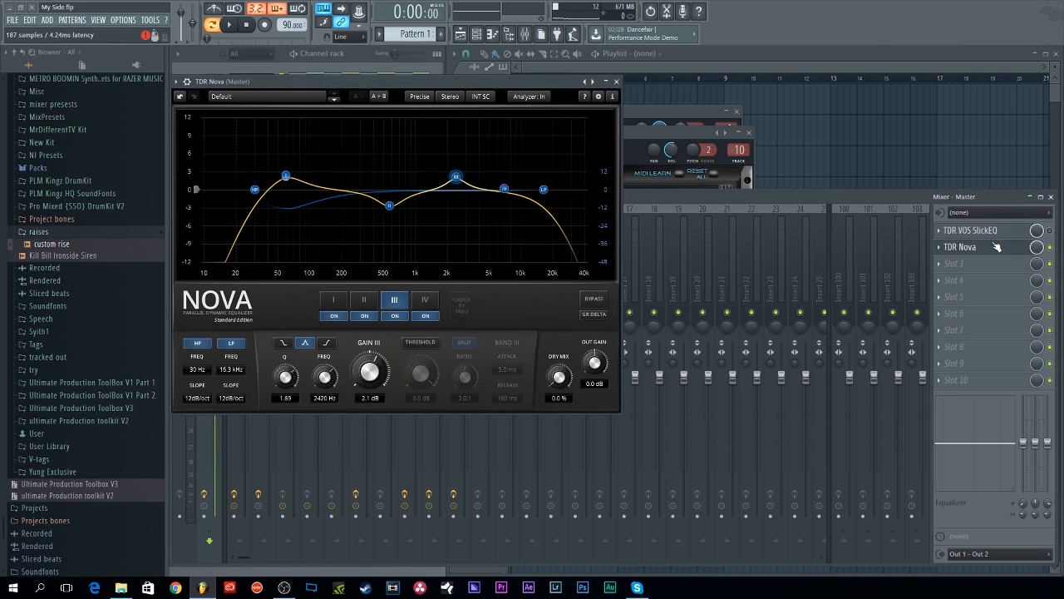
left_click(971, 231)
left_click_drag(907, 163, 927, 90)
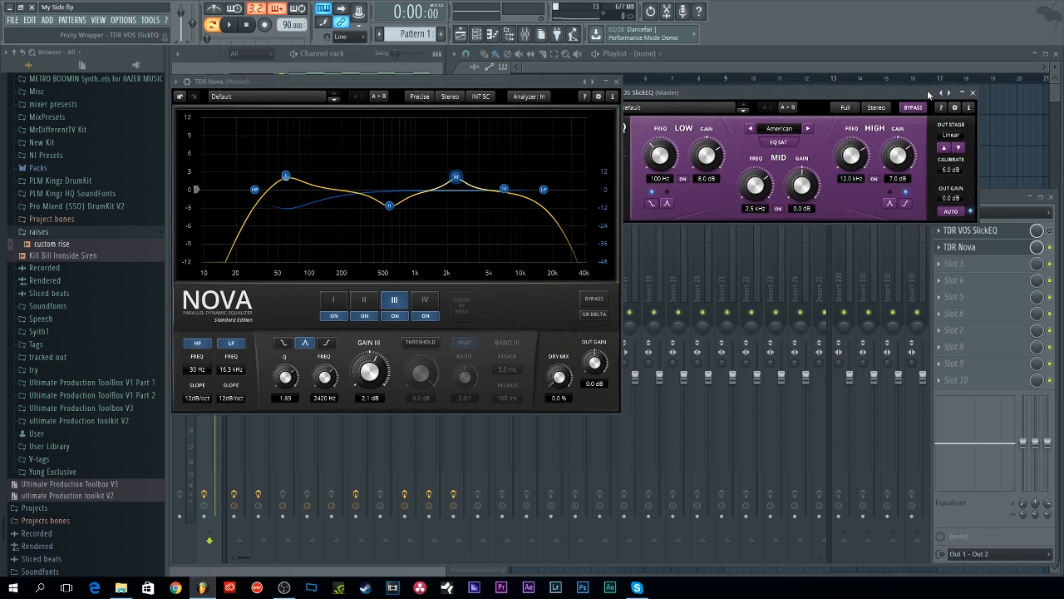
left_click_drag(625, 96, 684, 90)
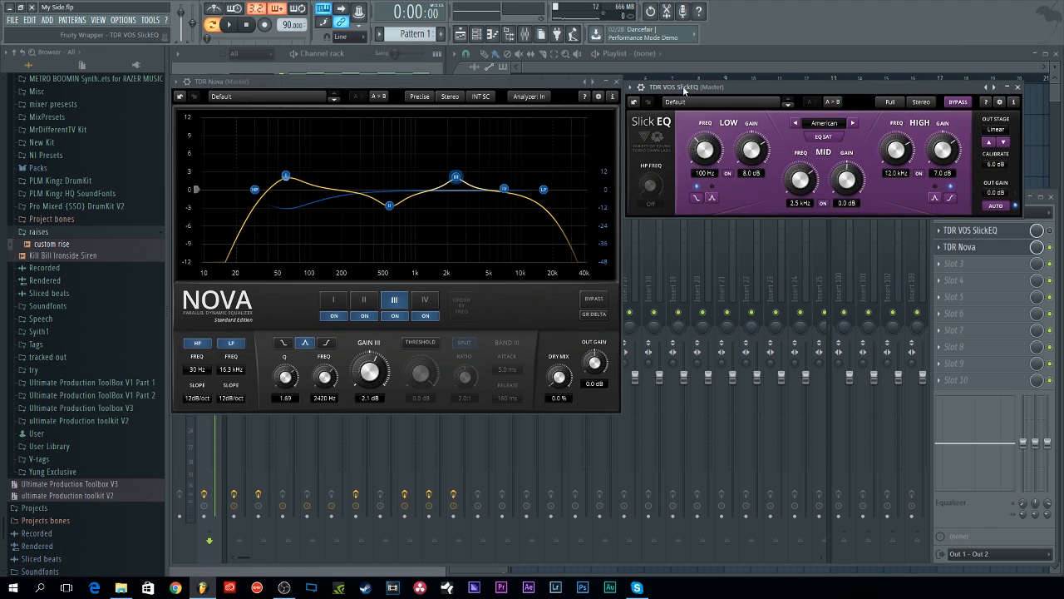
left_click(630, 87)
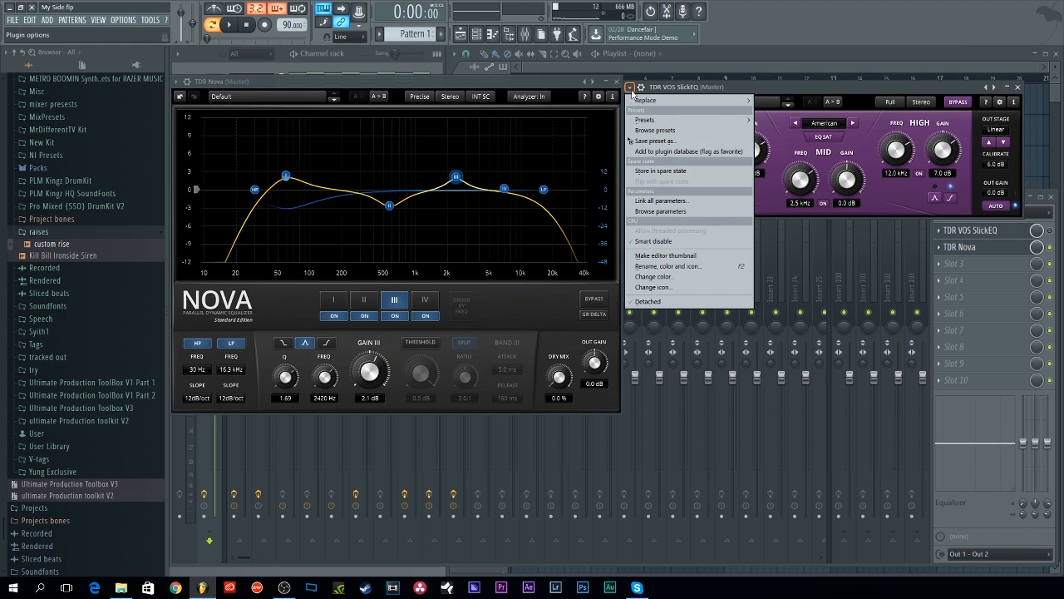
left_click(653, 300)
Step: Move the Nova window lower and select the Insert 2 channel in the mixer
left_click(689, 253)
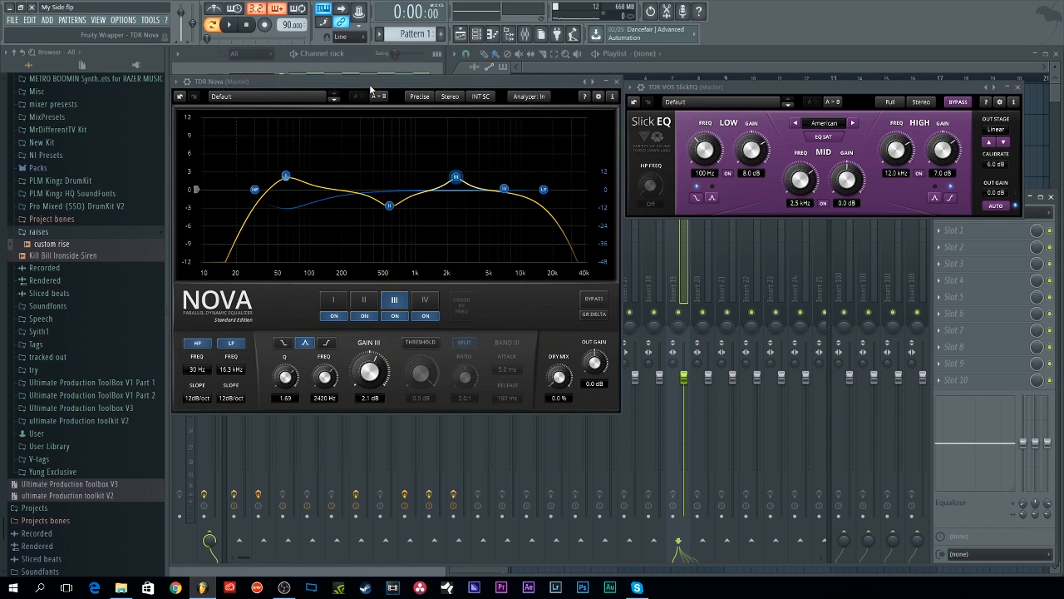
left_click_drag(370, 81, 360, 286)
left_click(300, 235)
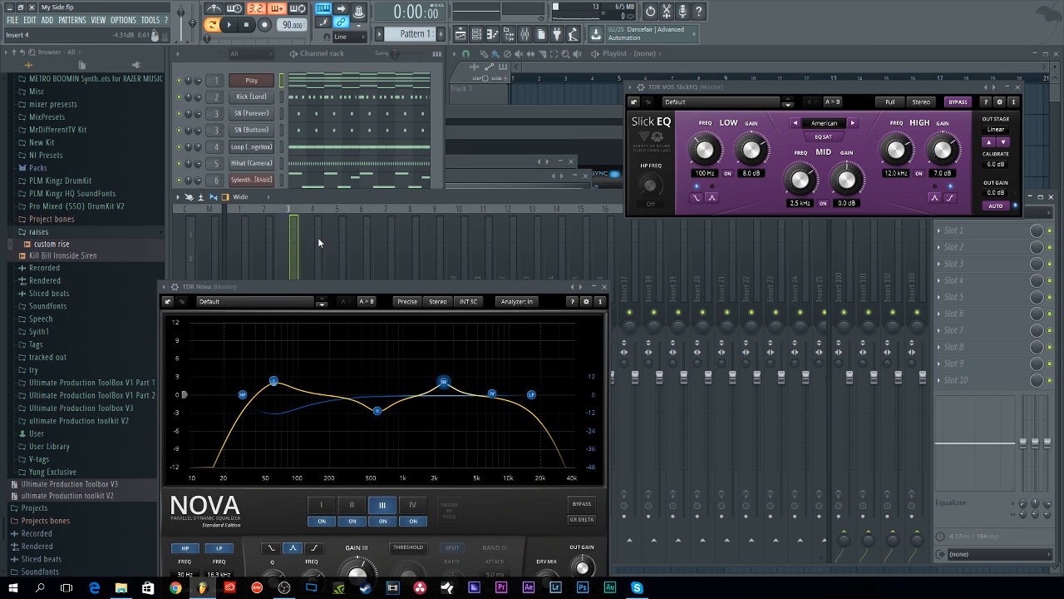
left_click(318, 237)
left_click(343, 241)
left_click(267, 243)
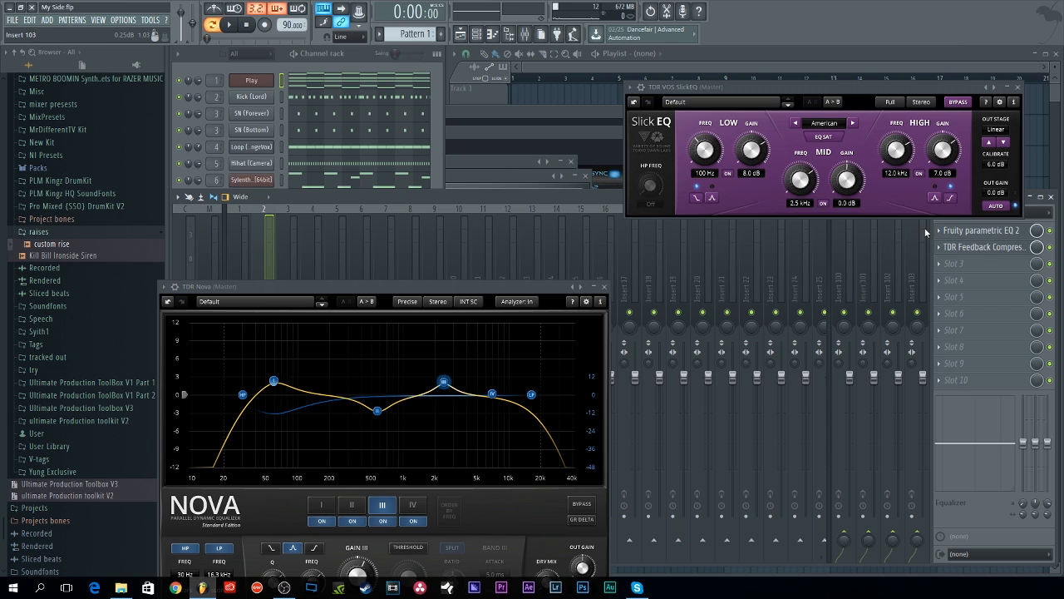
Step: Open Insert 2's TDR Feedback Compressor, moving Nova back up and placing the compressor below SlickEQ
left_click(970, 247)
left_click_drag(489, 285, 472, 83)
left_click_drag(613, 231, 884, 277)
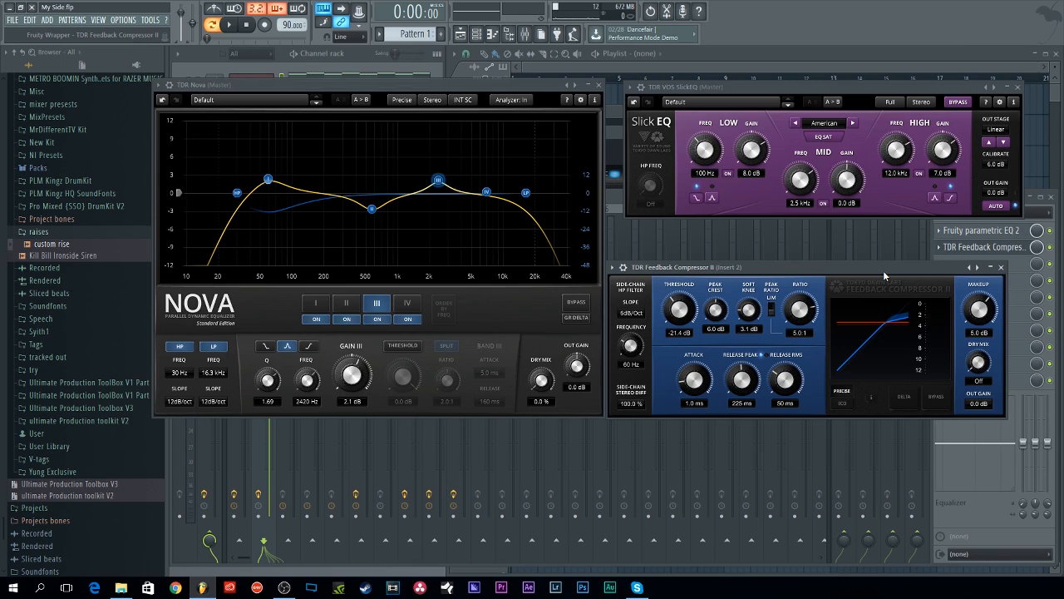